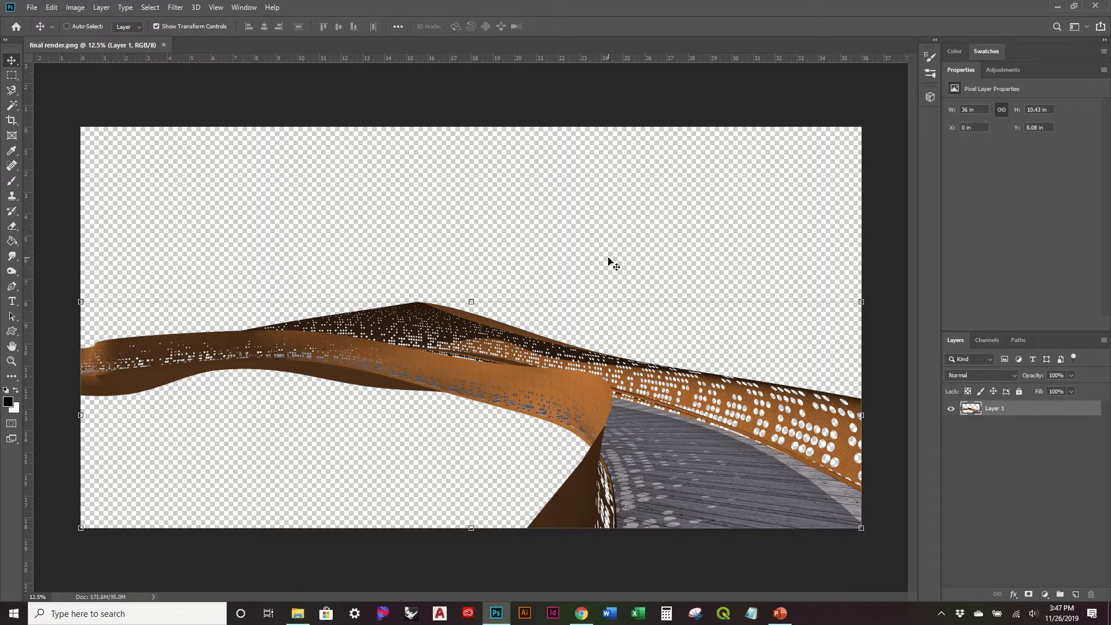
click(75, 8)
mouse_move(95, 39)
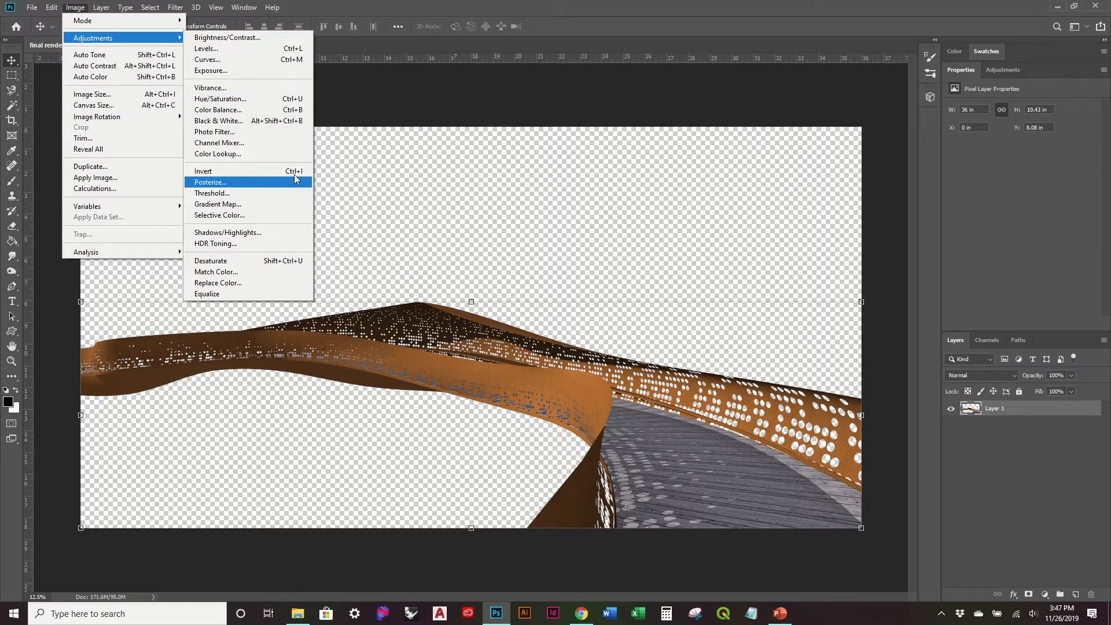
click(575, 182)
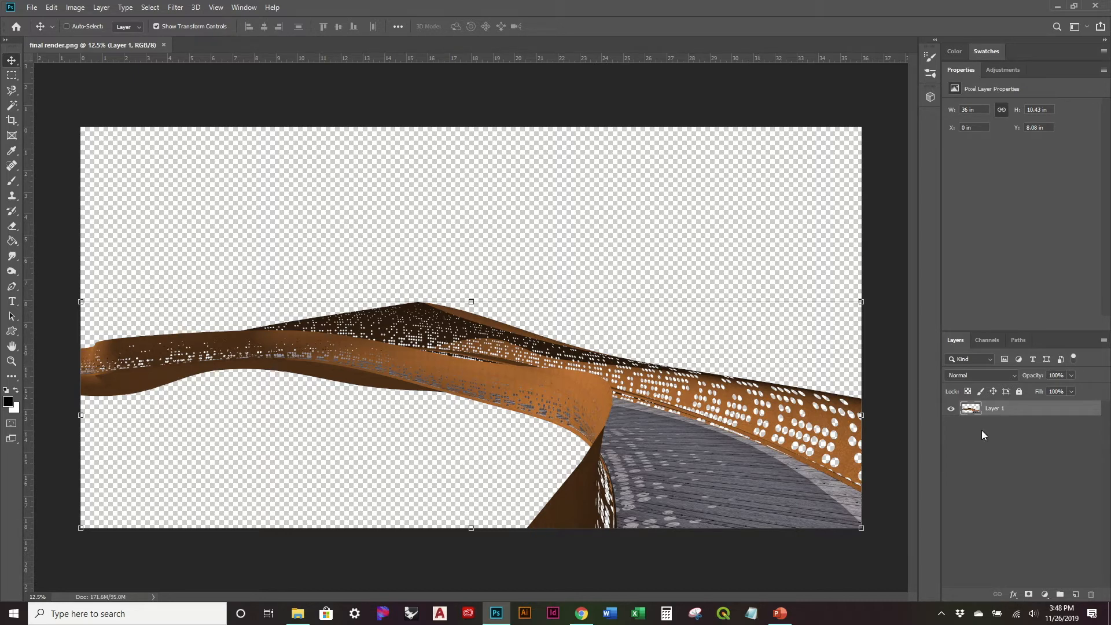
- Convert Layer 1 with the bridge render to a smart object
right_click(1010, 407)
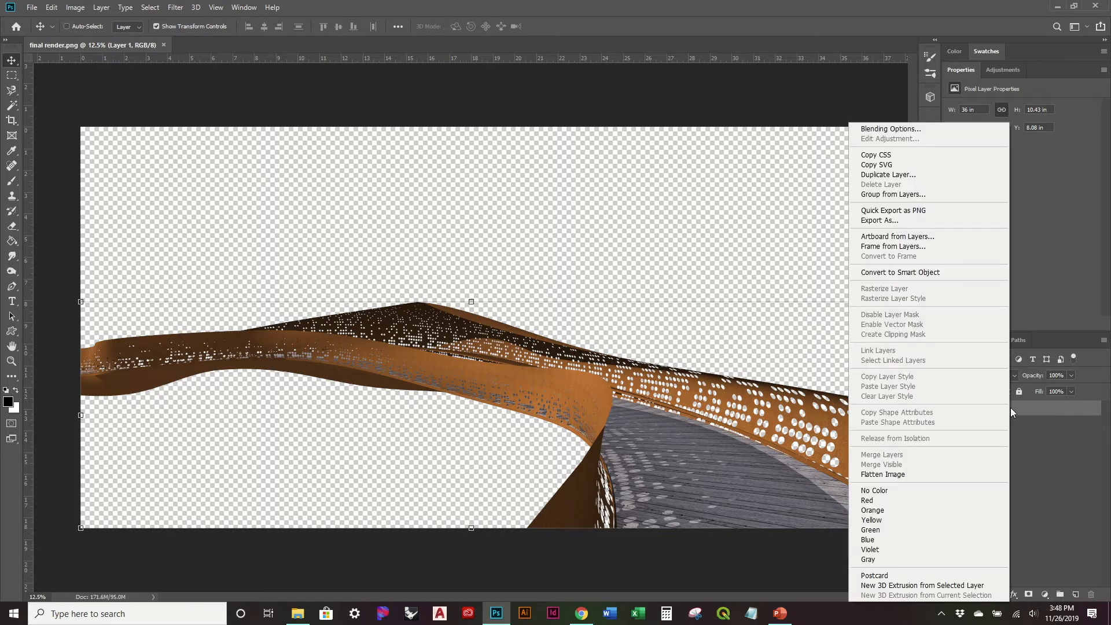
click(937, 270)
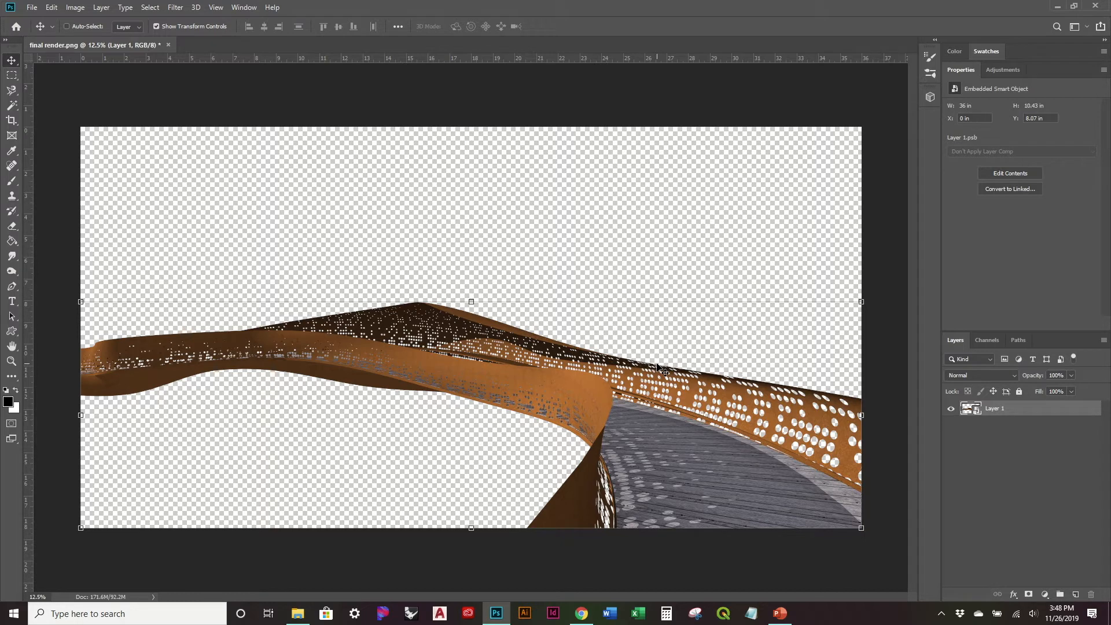
- Try to paint on the smart object with the Brush tool and decline rasterizing it
click(12, 181)
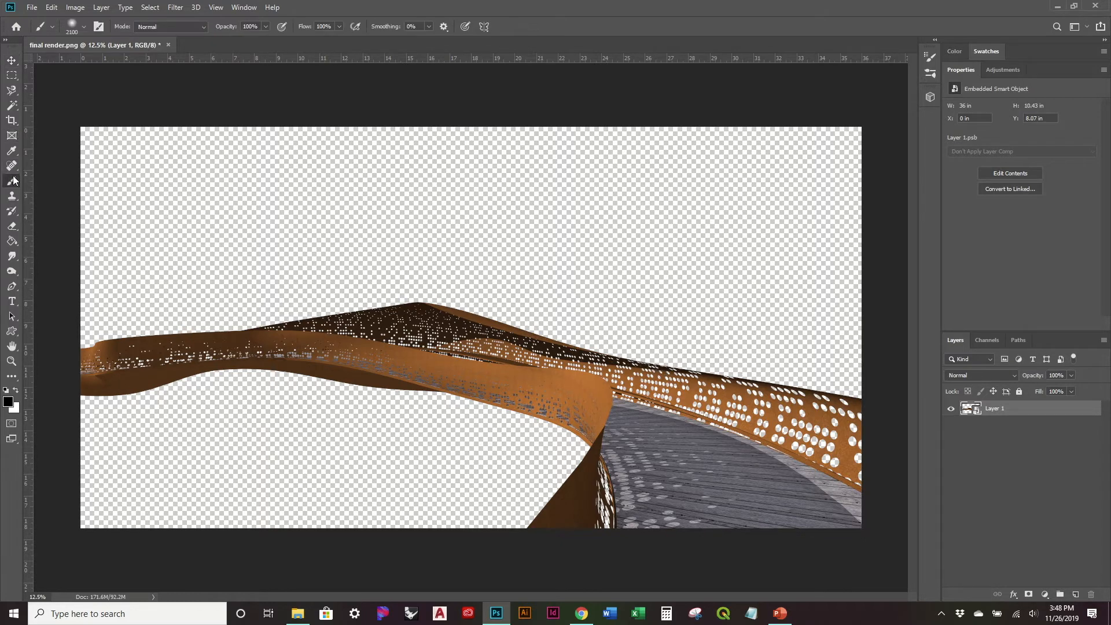
click(416, 346)
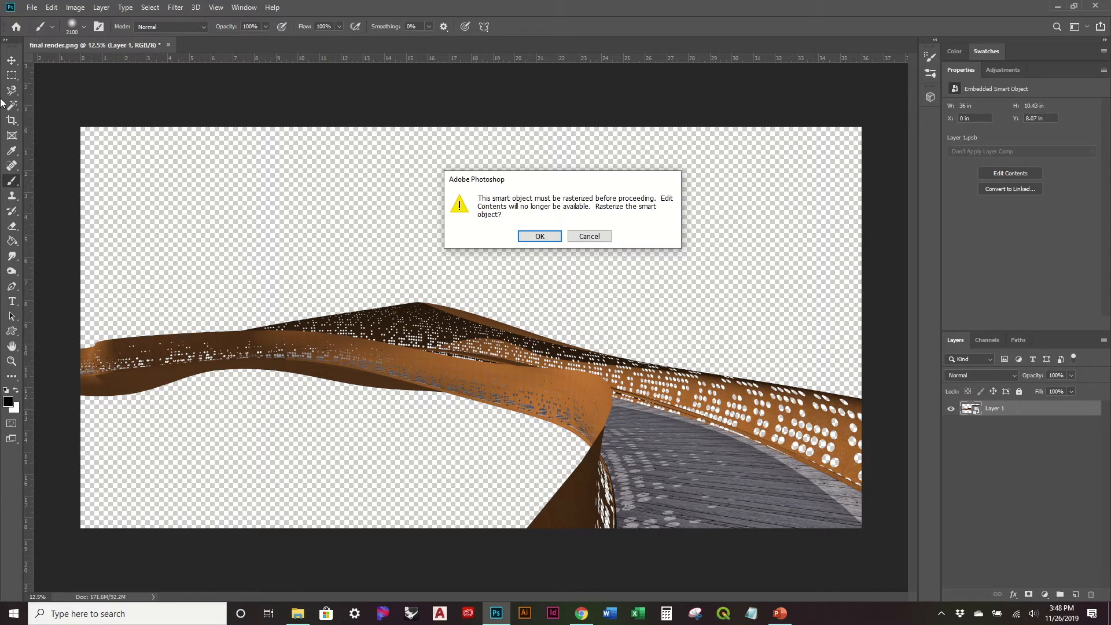
click(589, 236)
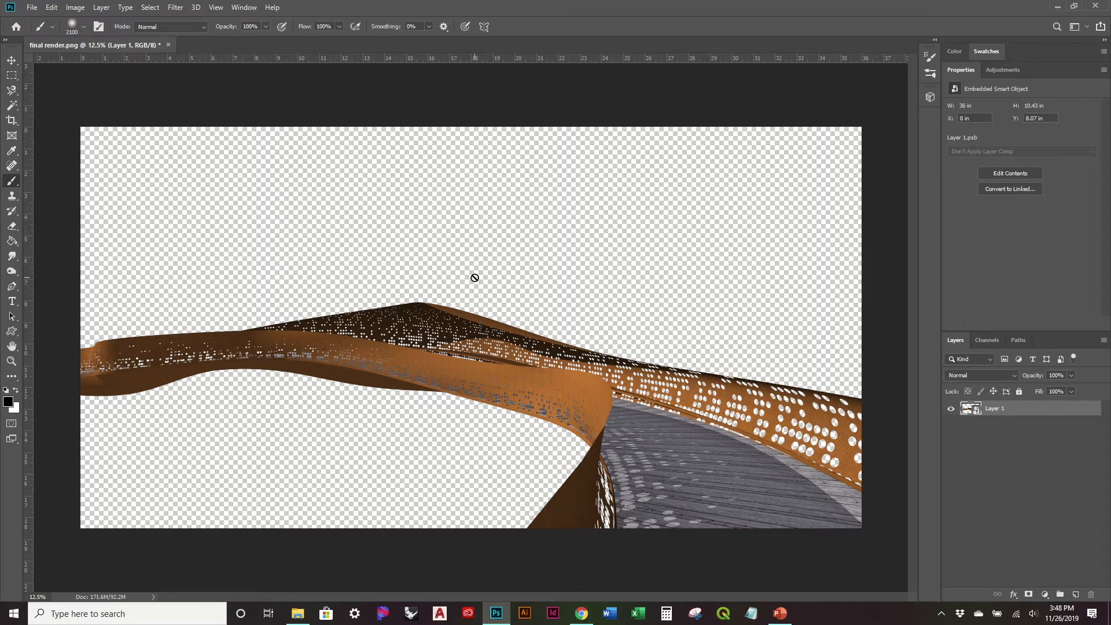
- Open the Camera Raw filter on the bridge smart object
click(184, 9)
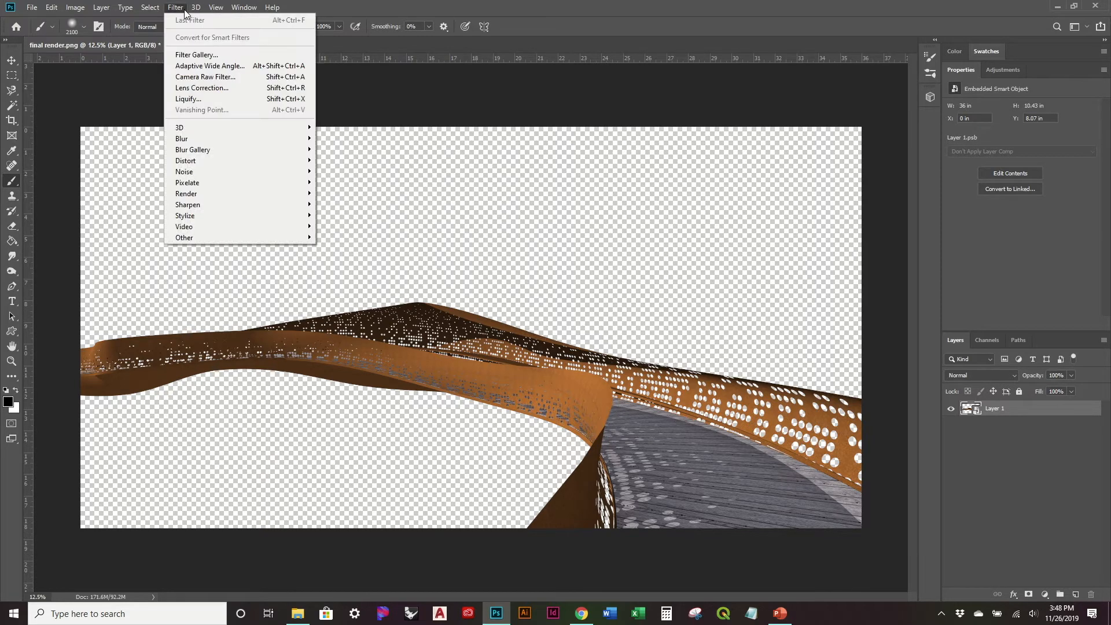
click(219, 77)
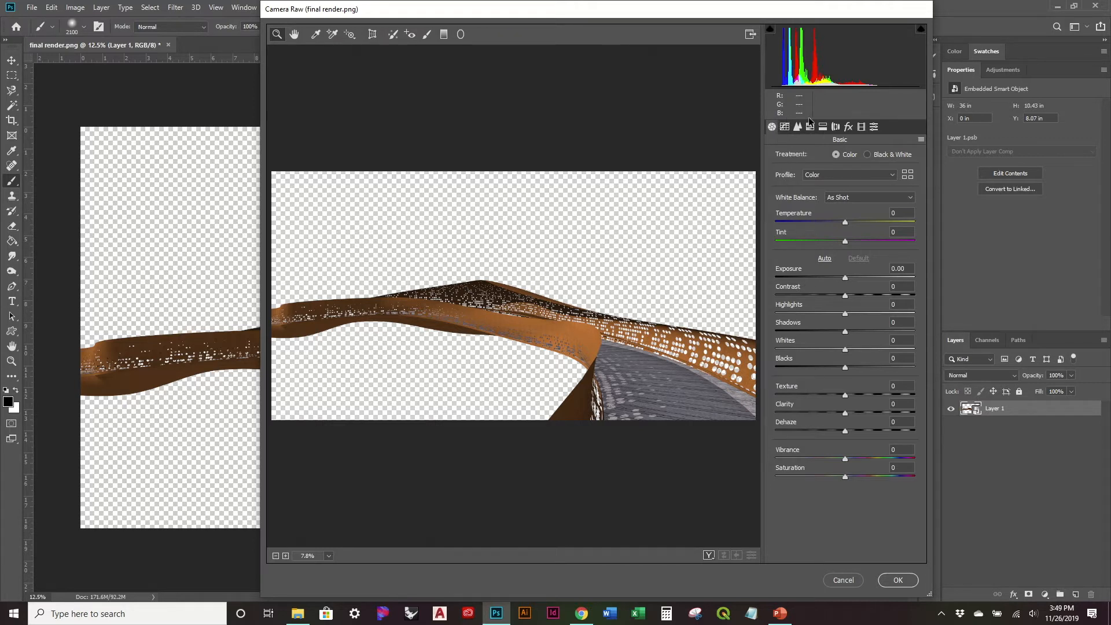
- Look through the Camera Raw adjustment categories, including Detail, HSL Adjustments and Calibration, and return to the Basic settings
click(784, 127)
click(798, 126)
click(810, 126)
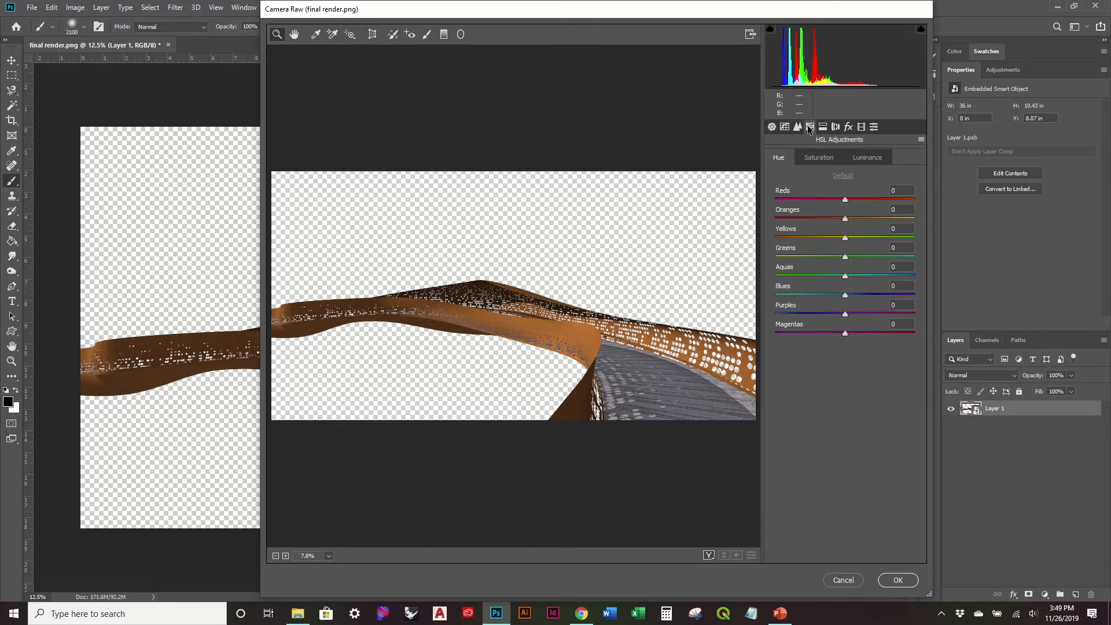
click(822, 127)
click(834, 127)
click(848, 127)
click(861, 127)
click(873, 127)
click(772, 127)
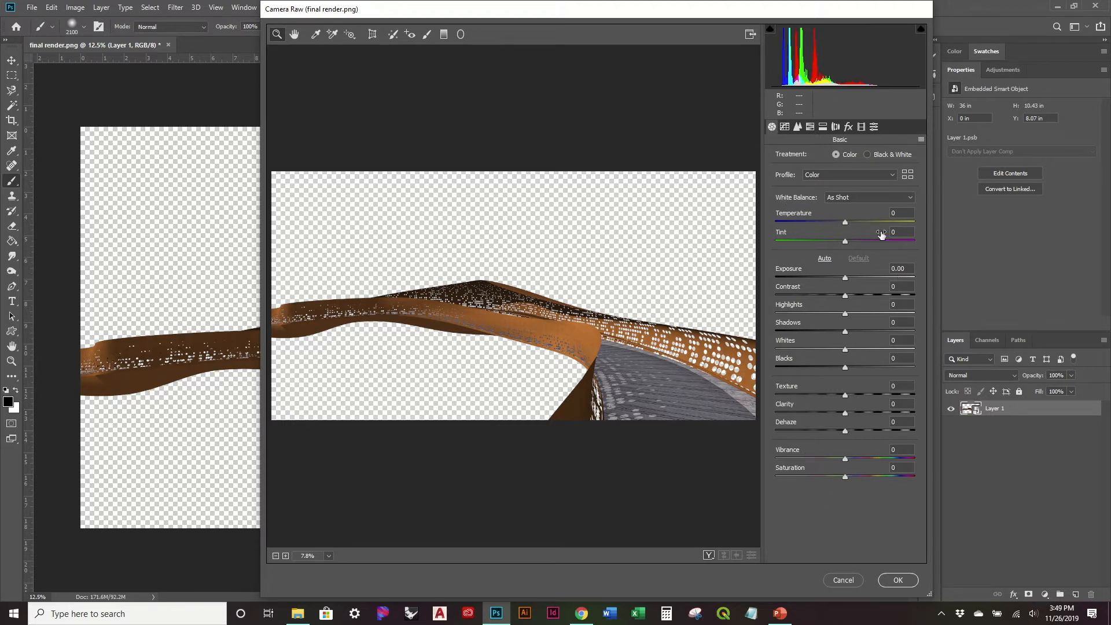
click(785, 128)
click(797, 127)
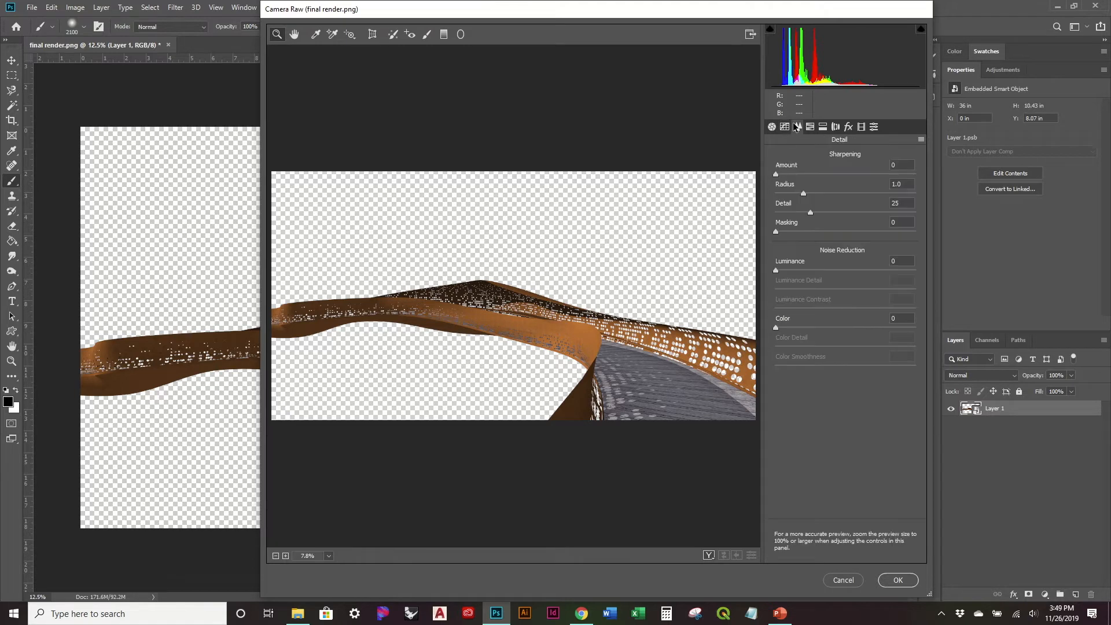
click(809, 127)
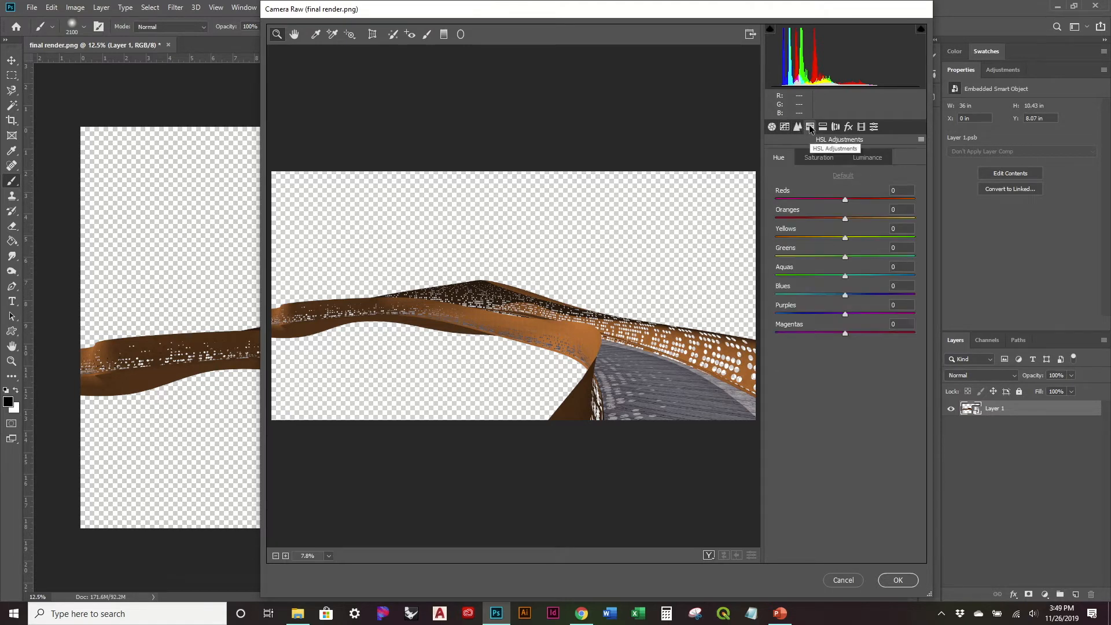
click(800, 126)
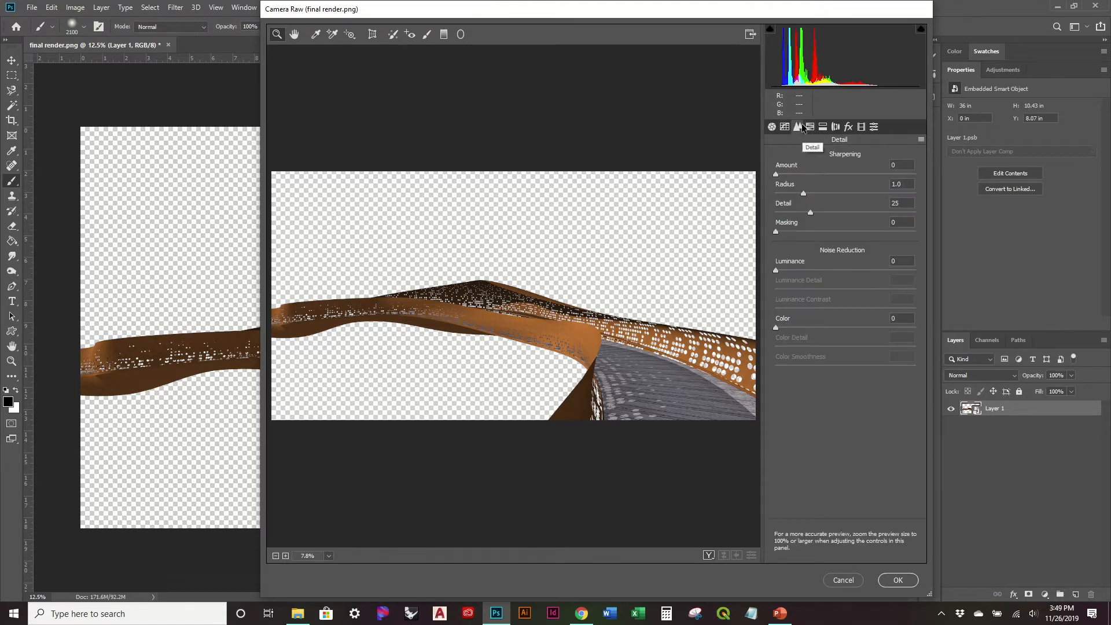
click(859, 128)
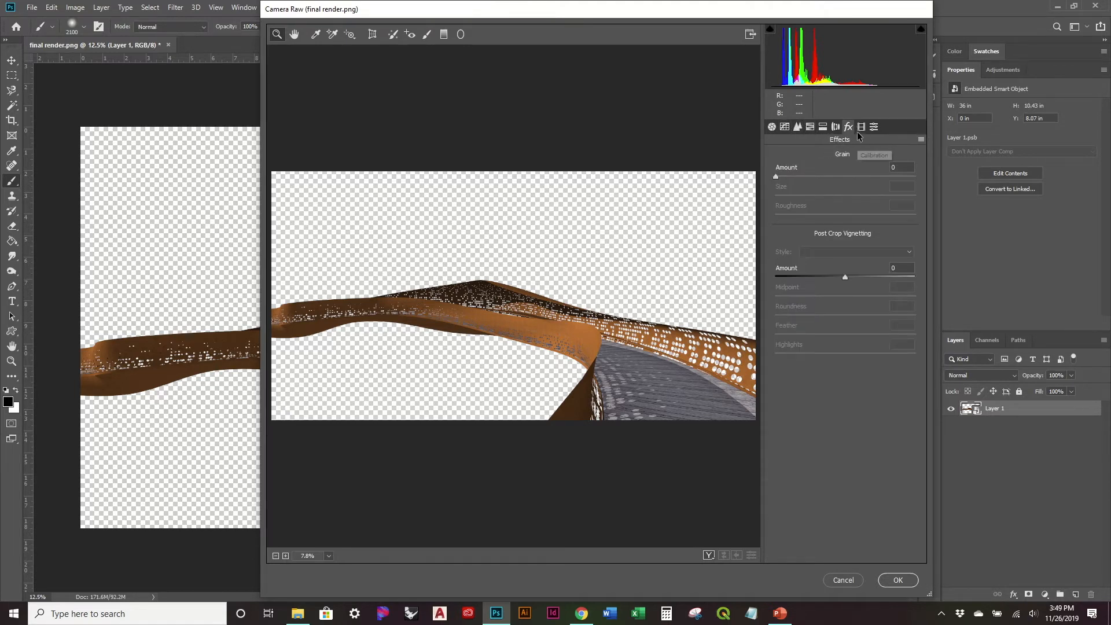
click(771, 127)
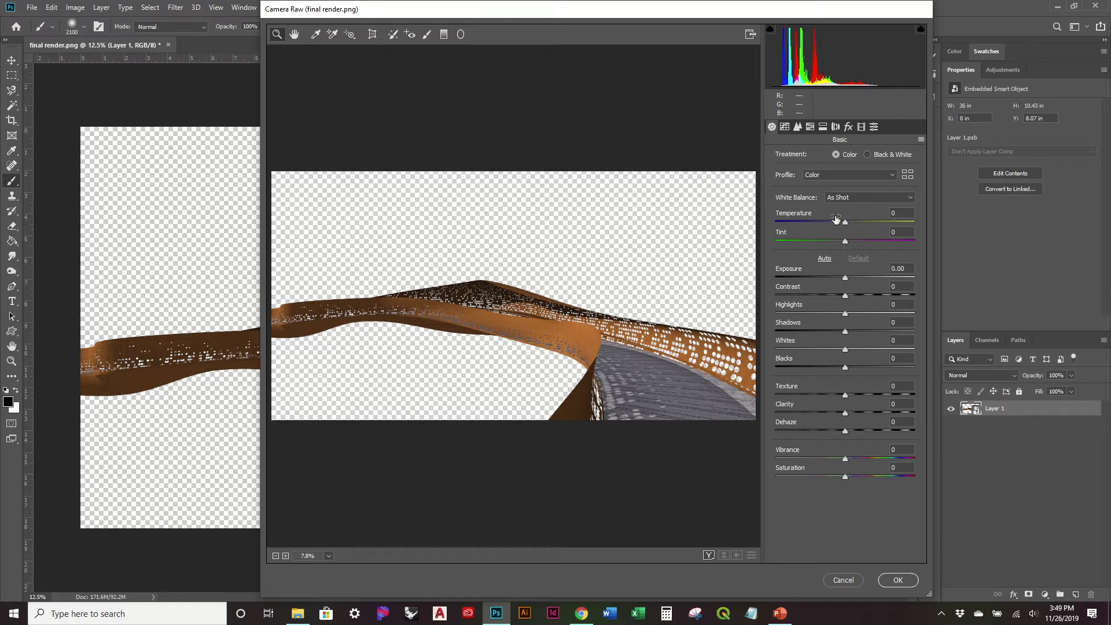
- Apply automatic tone correction in an enlarged Camera Raw window, and set Exposure to +0.35 and Contrast to +46
click(824, 258)
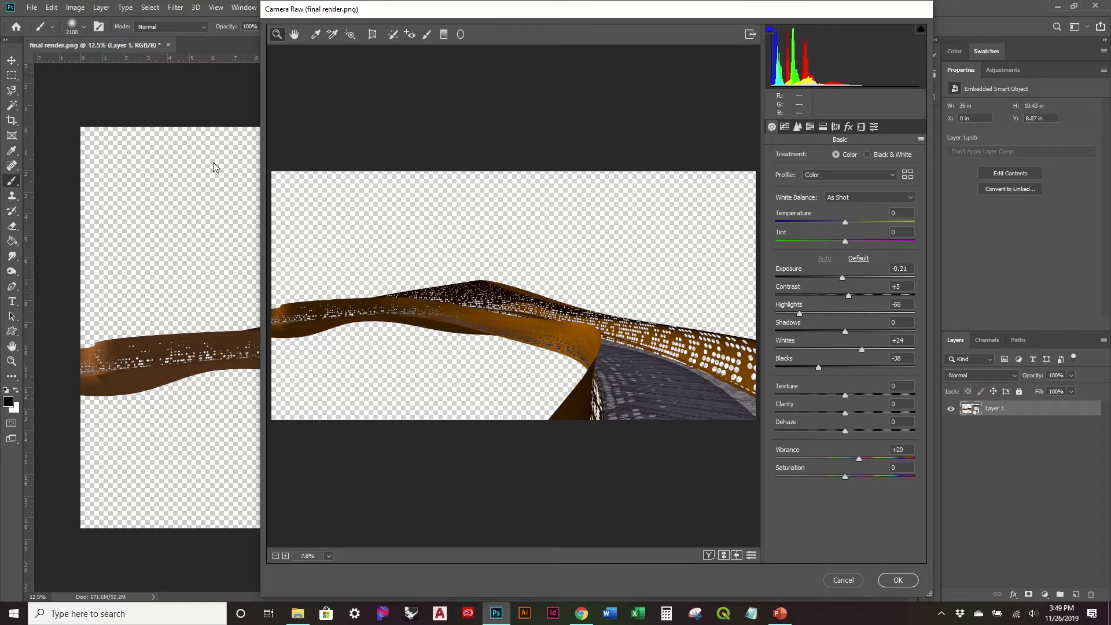
drag(260, 128, 69, 127)
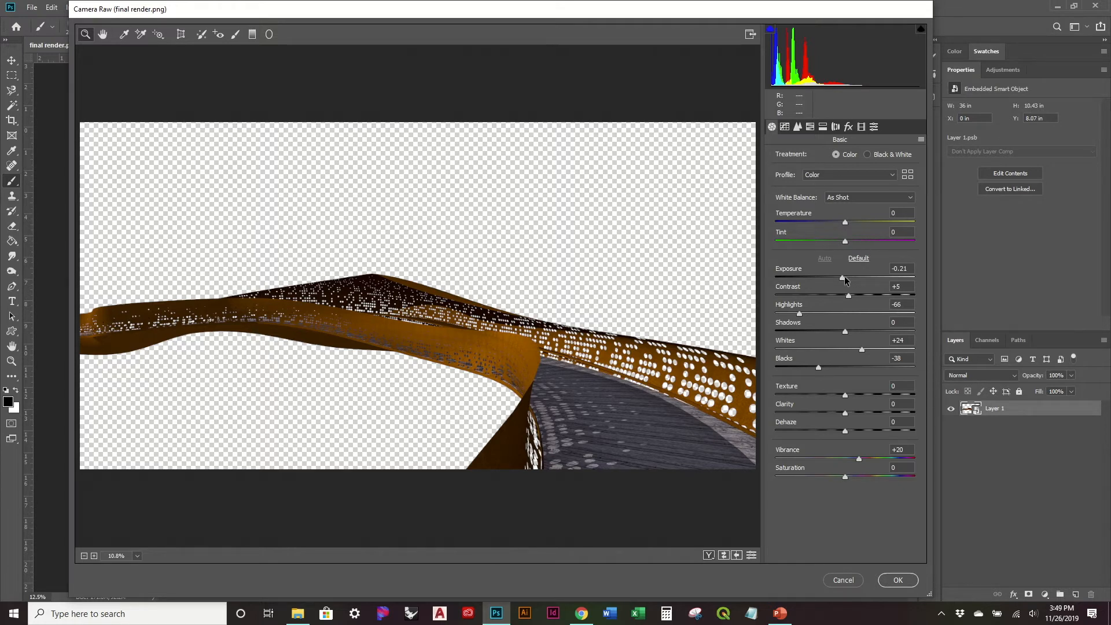
drag(842, 276, 850, 277)
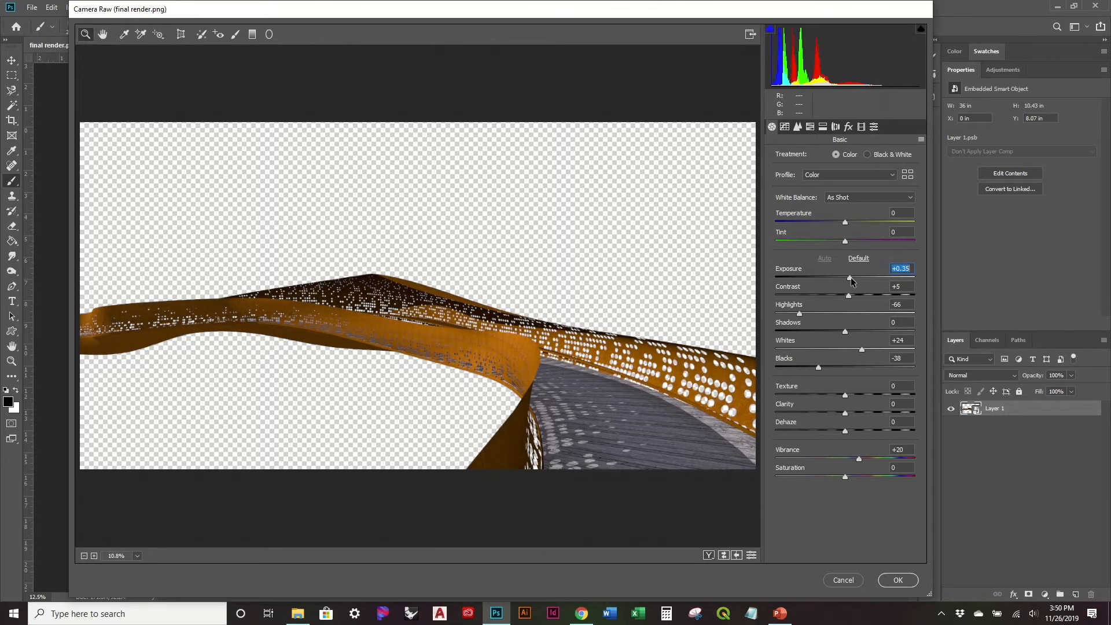
drag(849, 295, 878, 297)
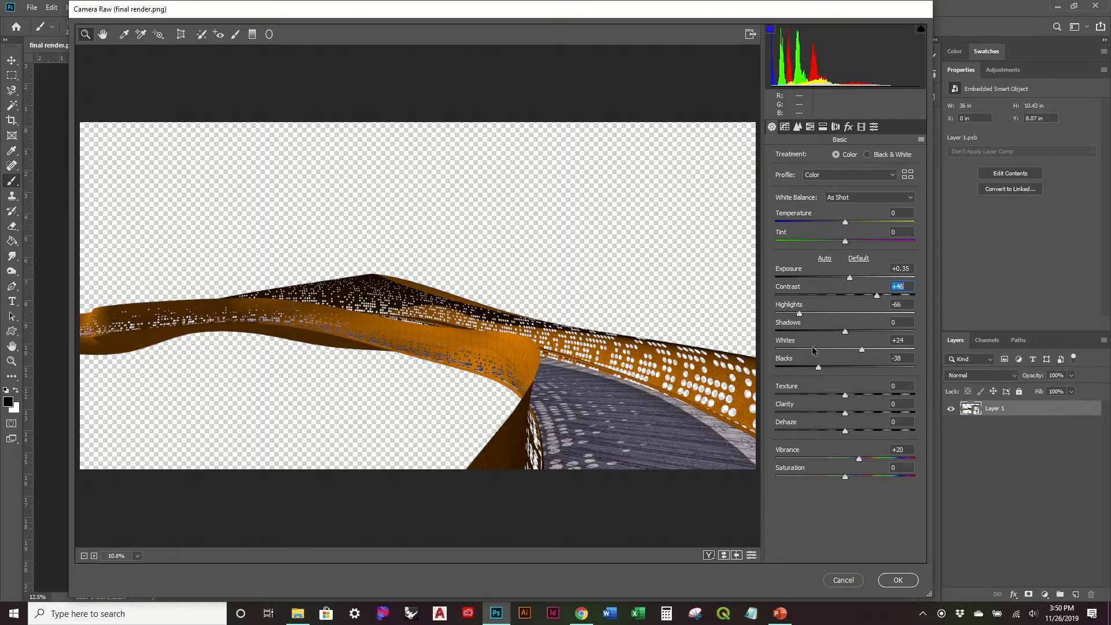
- Test several Highlights strengths on the render and settle on -22
drag(798, 314, 827, 313)
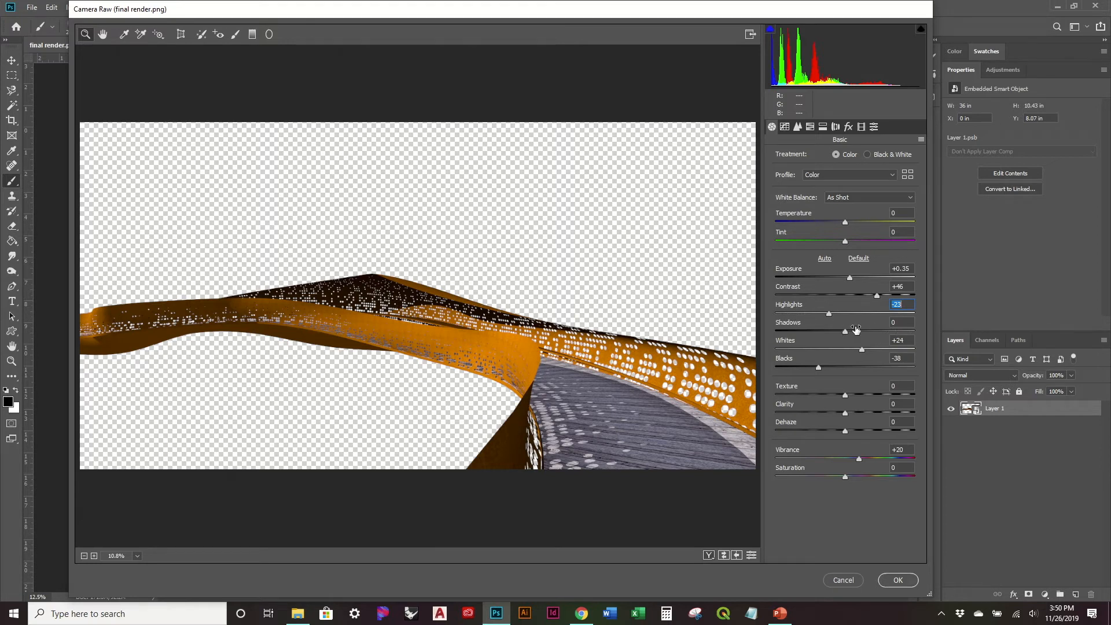
mouse_move(826, 313)
mouse_down()
mouse_move(843, 313)
mouse_move(827, 314)
mouse_up()
mouse_move(823, 317)
mouse_down()
mouse_move(891, 316)
mouse_move(831, 313)
mouse_up()
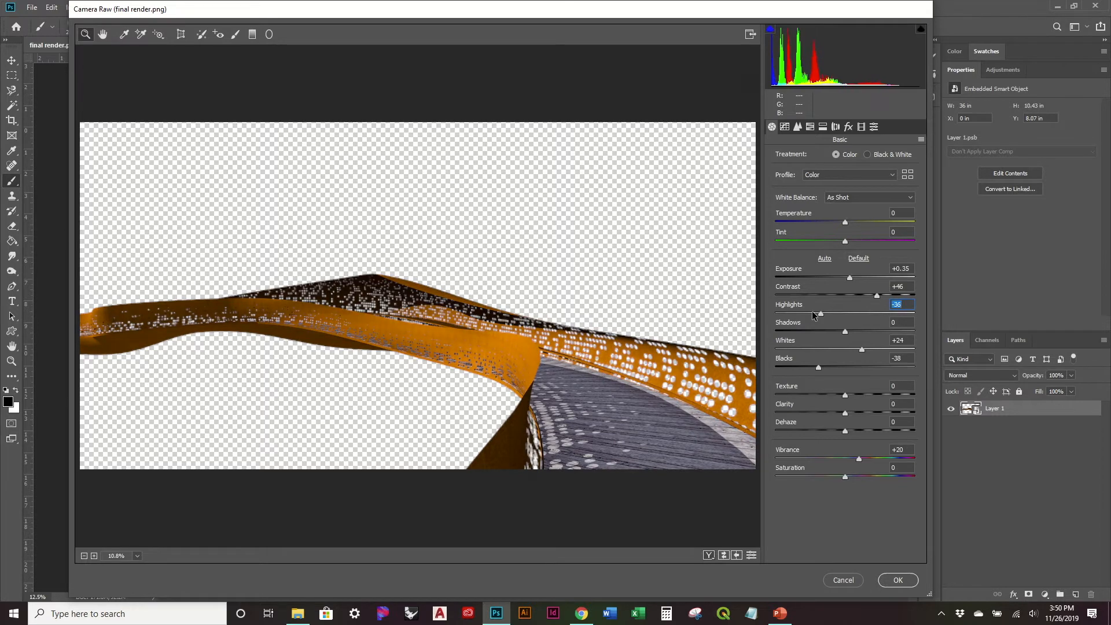
drag(829, 315, 827, 315)
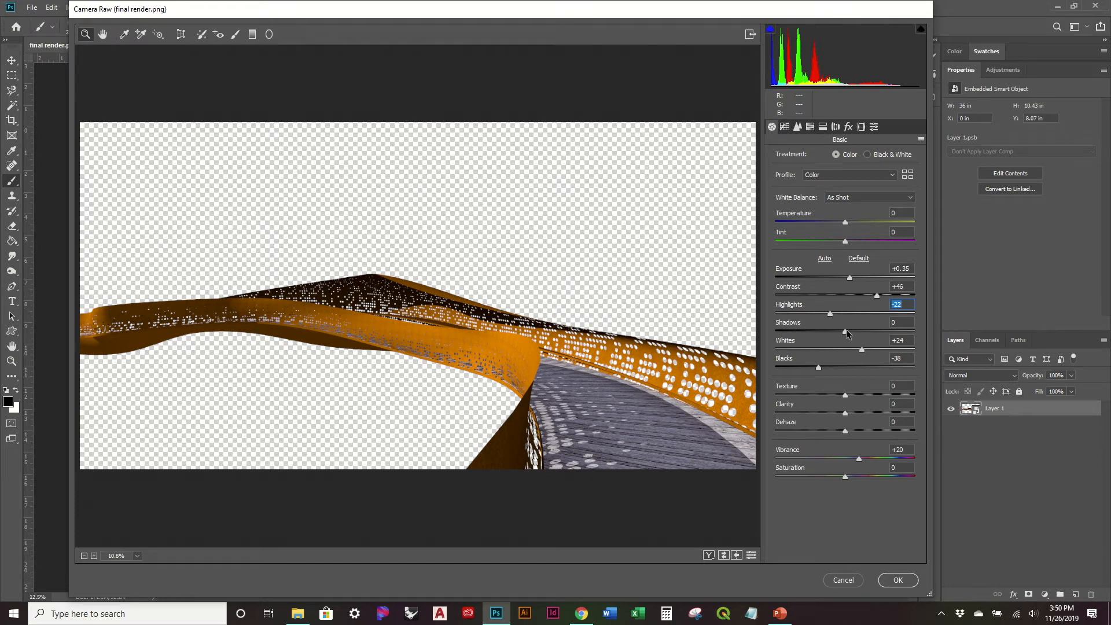
- Adjust the tonal range with Shadows at -47, Whites at +25 and Blacks at -57
drag(845, 331, 812, 333)
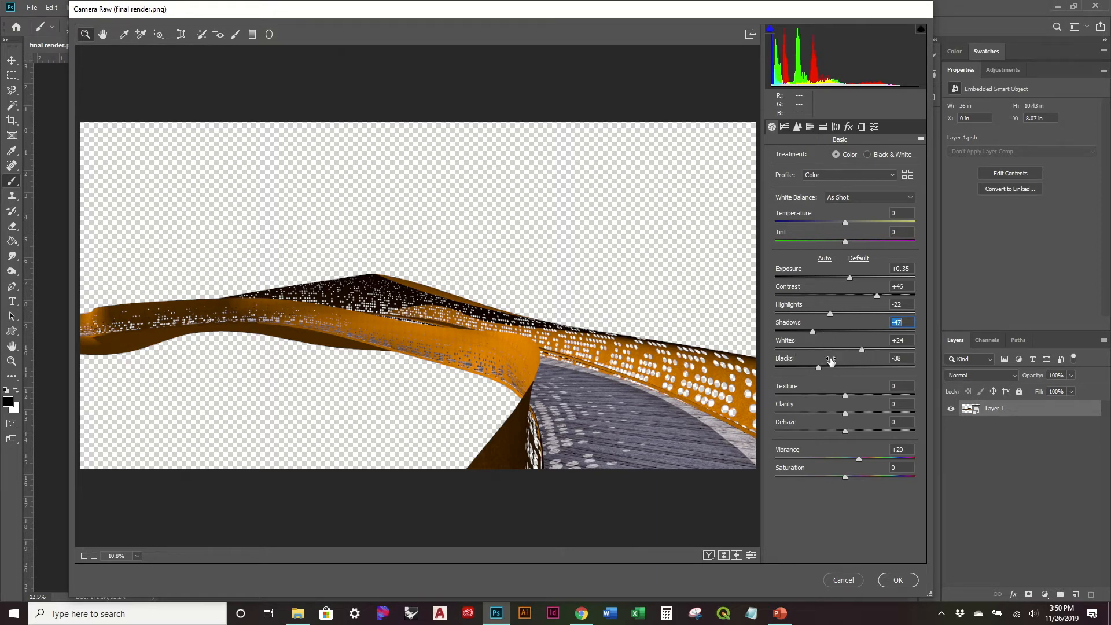
mouse_move(861, 351)
mouse_down()
mouse_move(880, 351)
mouse_move(836, 351)
mouse_move(861, 350)
mouse_up()
mouse_move(821, 368)
mouse_down()
mouse_move(793, 367)
mouse_move(806, 362)
mouse_up()
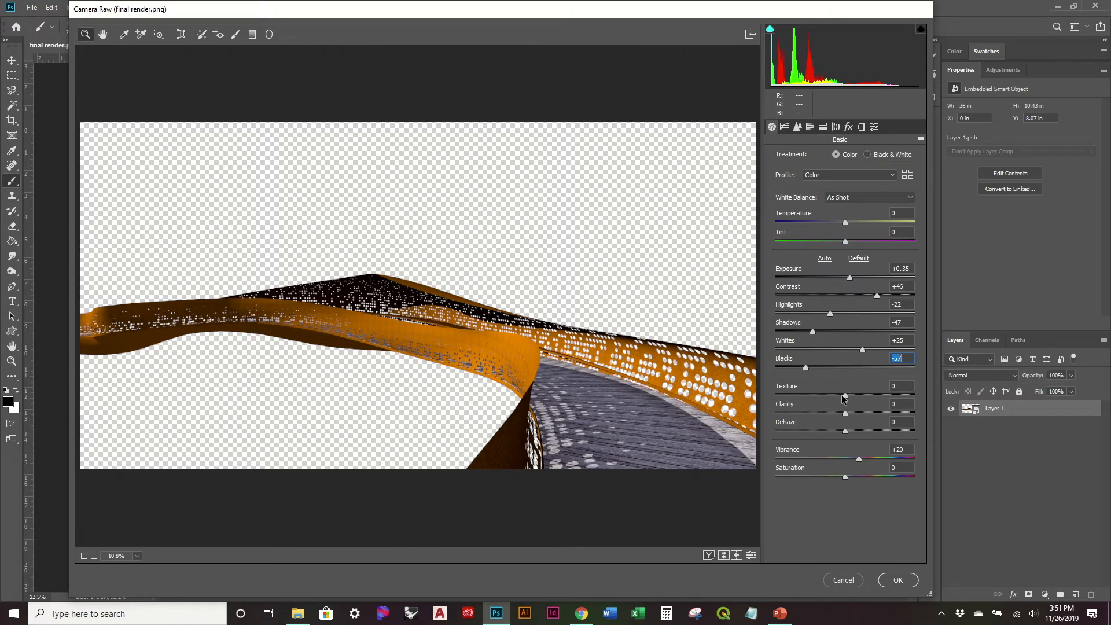
- Try both extremes of Texture while inspecting the bridge surface up close, and set it to +52
drag(845, 395, 894, 395)
drag(894, 396, 849, 396)
click(451, 346)
click(425, 361)
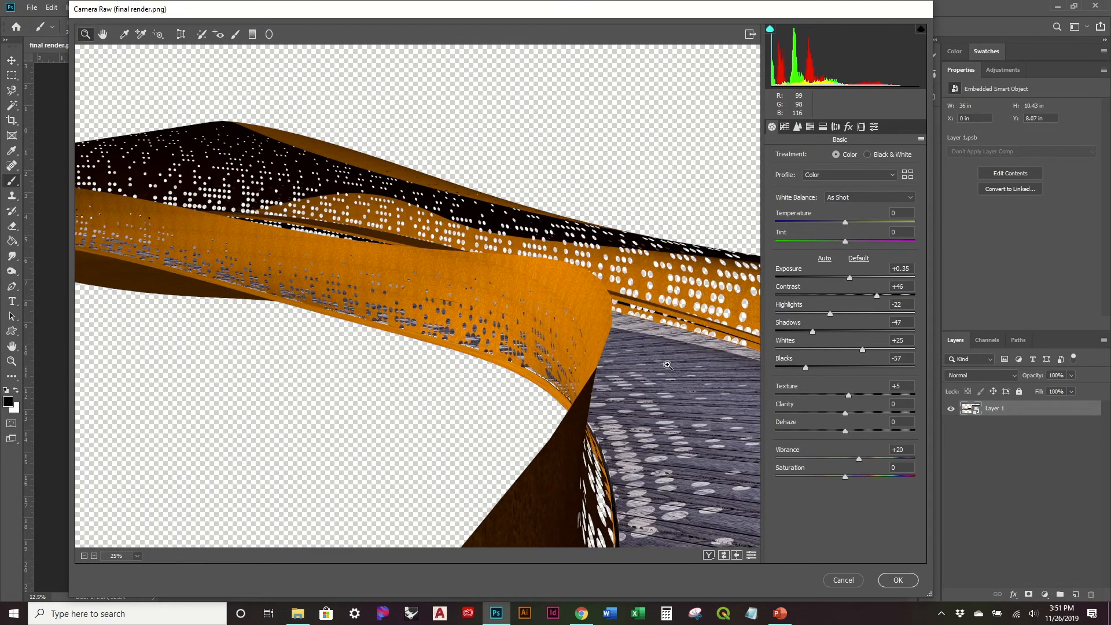
drag(847, 398, 818, 396)
drag(818, 395, 771, 384)
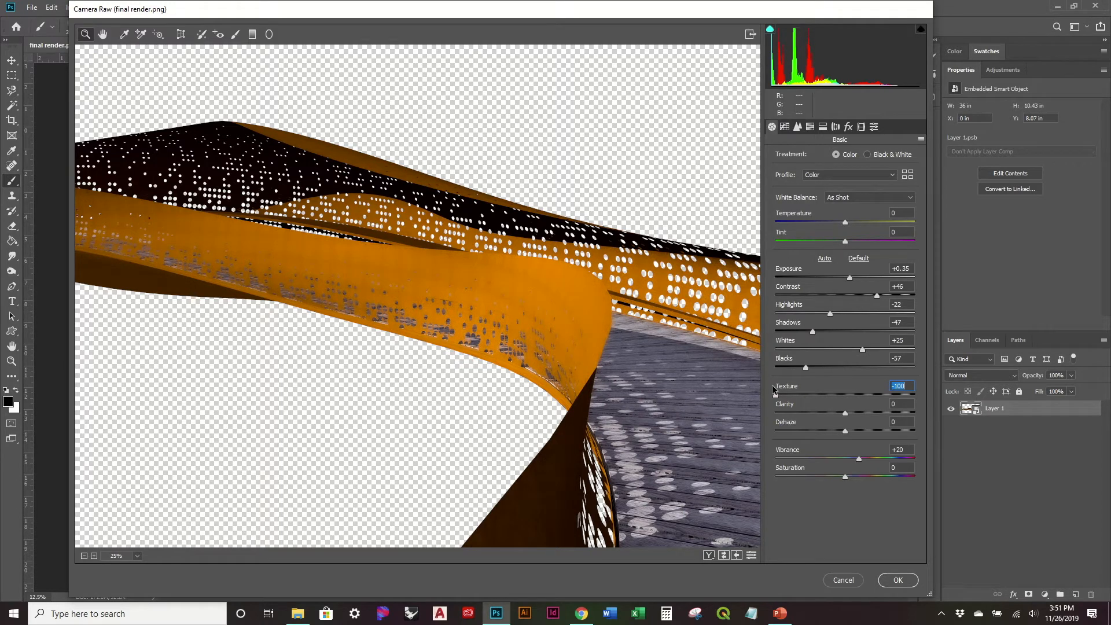
drag(772, 384, 880, 383)
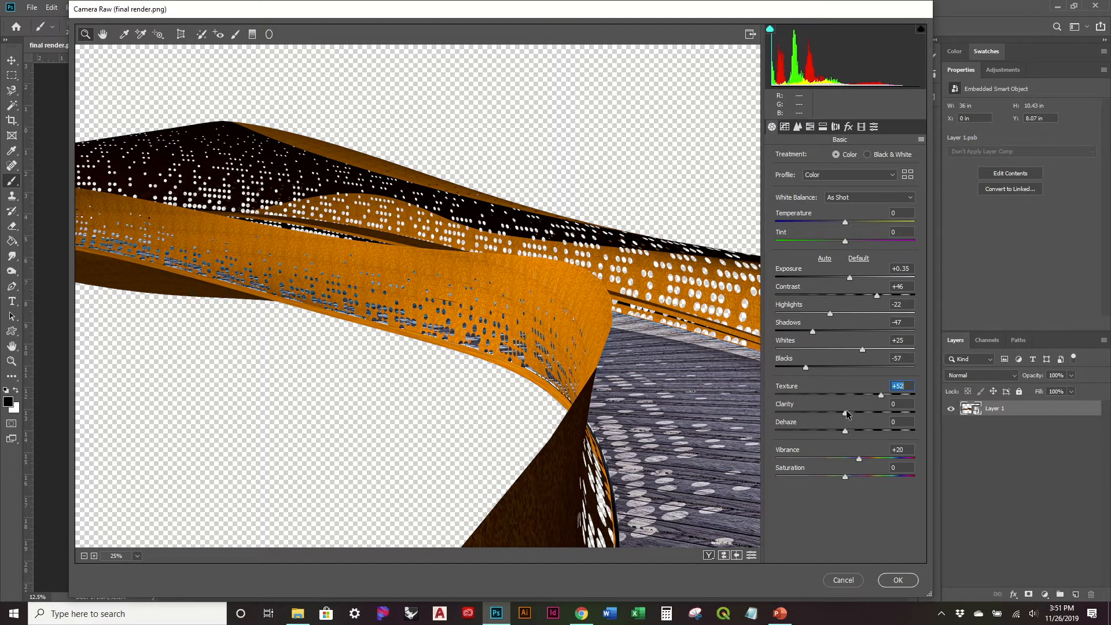
- Set Clarity to +43, Dehaze to -8 and Vibrance to -32
drag(845, 412, 859, 429)
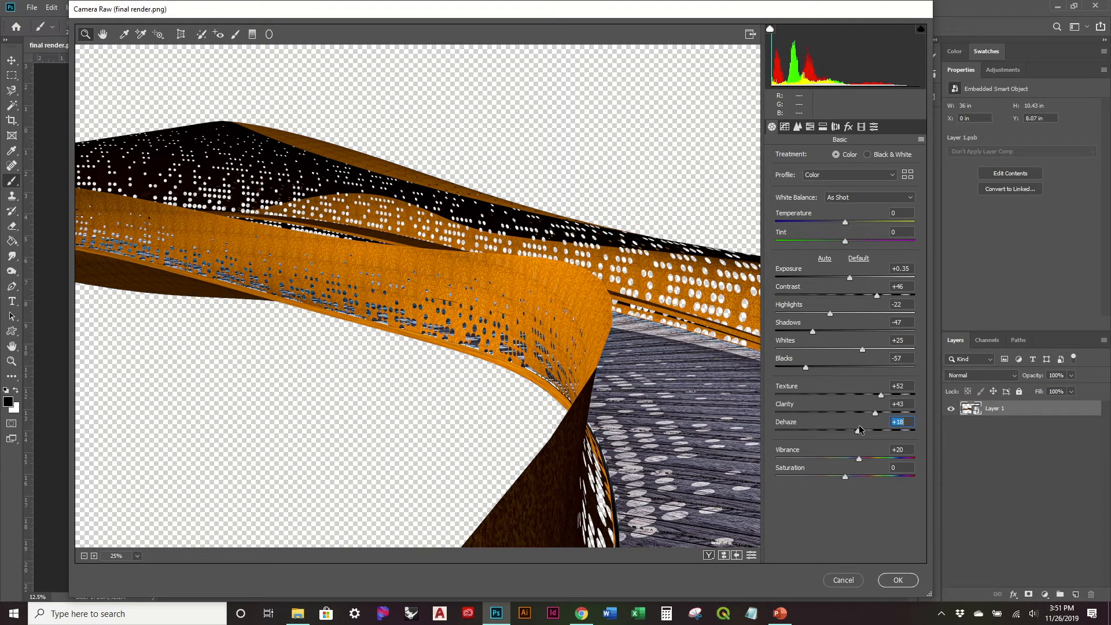
mouse_move(860, 430)
mouse_down()
mouse_move(774, 433)
mouse_move(841, 432)
mouse_up()
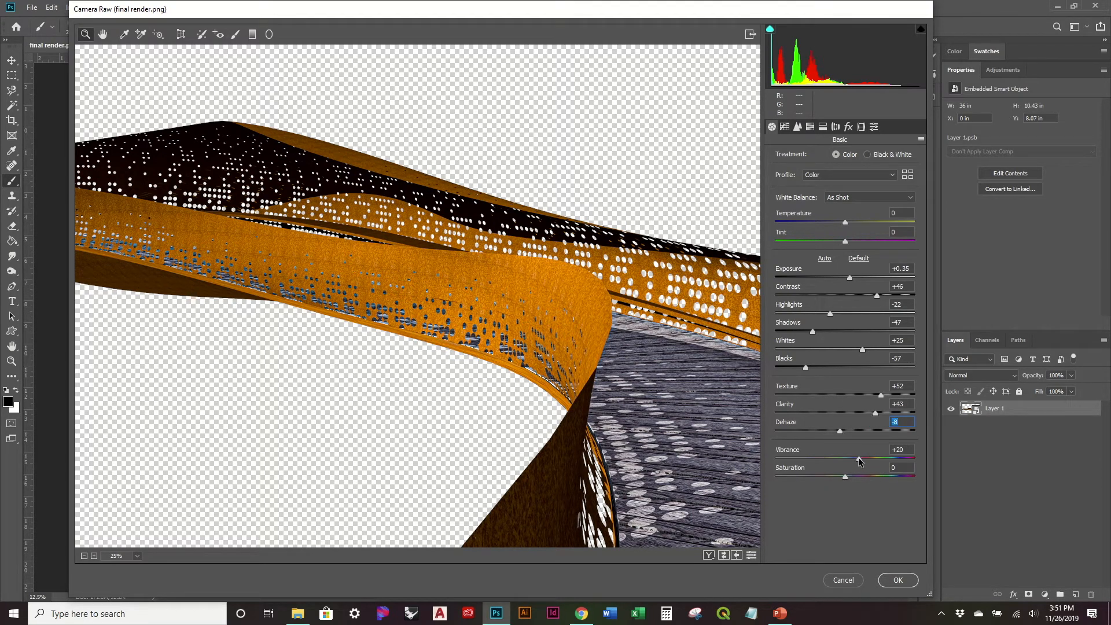
drag(859, 459, 822, 460)
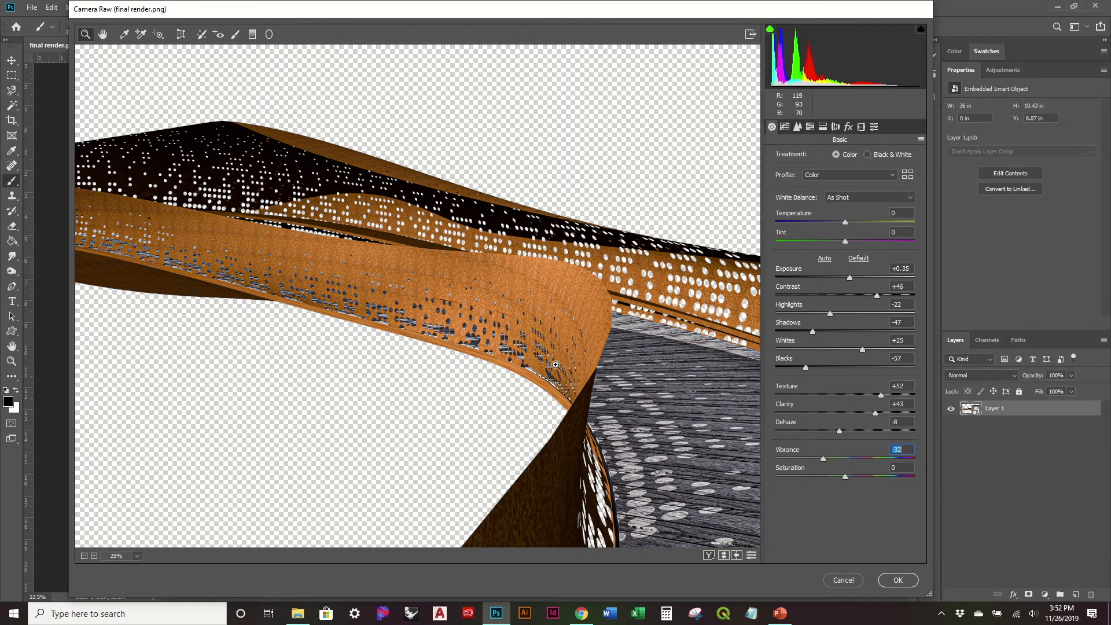
- Compare the whole bridge render before and after the Camera Raw adjustments
scroll(215, 482, down, 2)
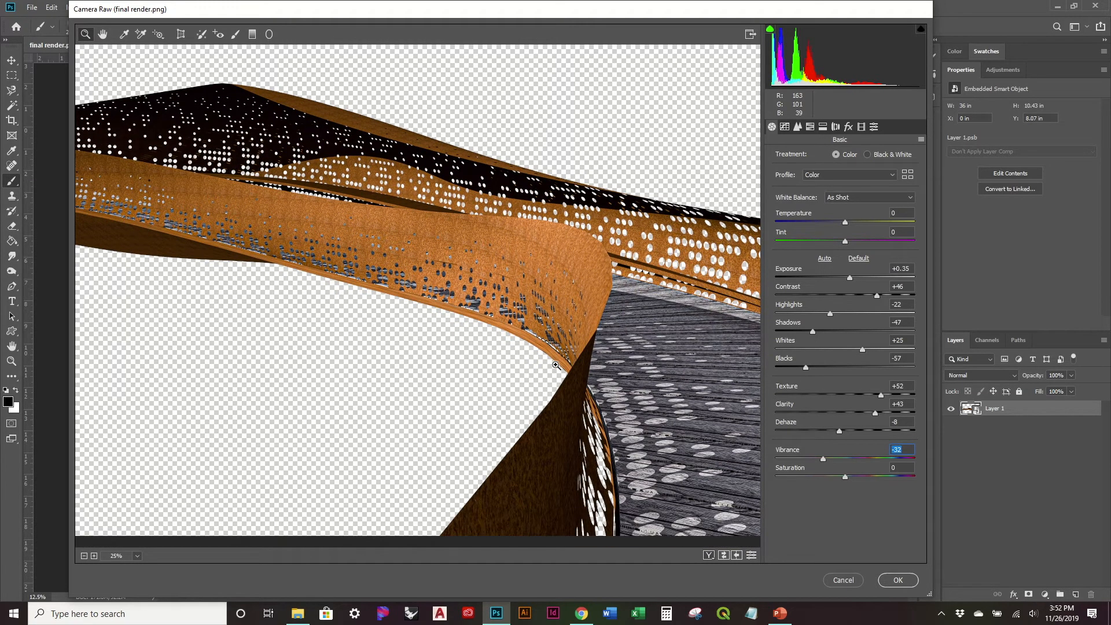
click(84, 556)
click(93, 556)
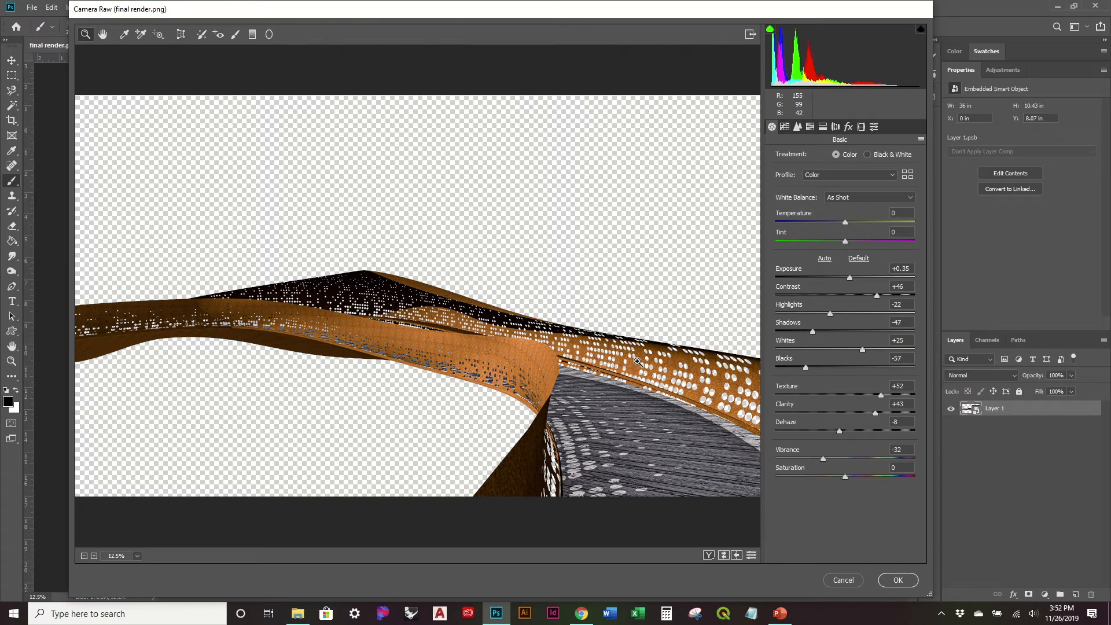
click(723, 556)
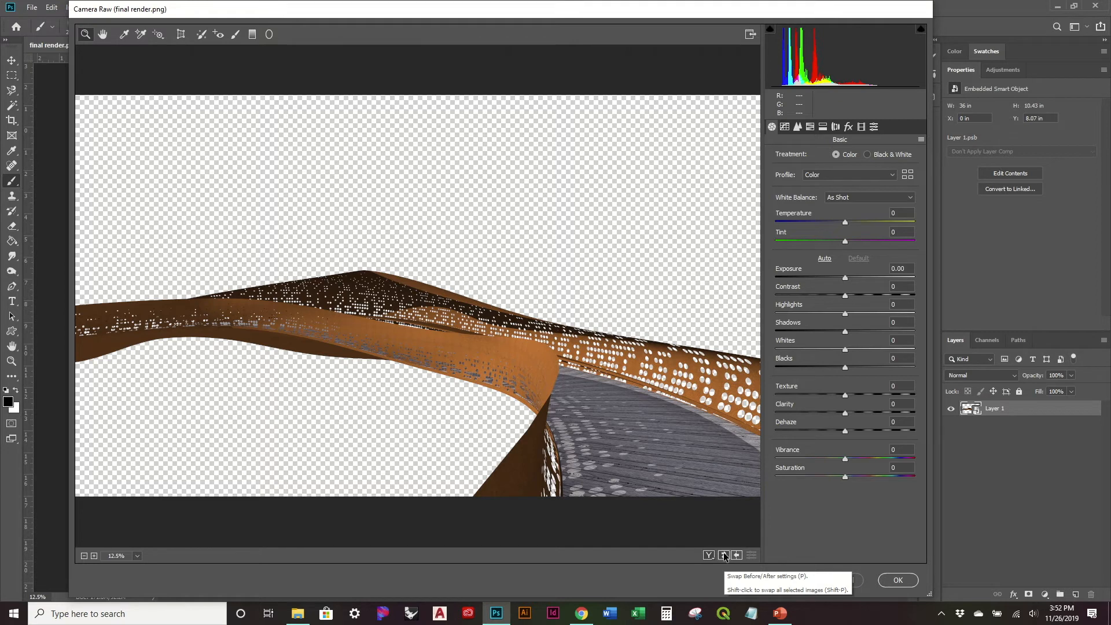
click(723, 555)
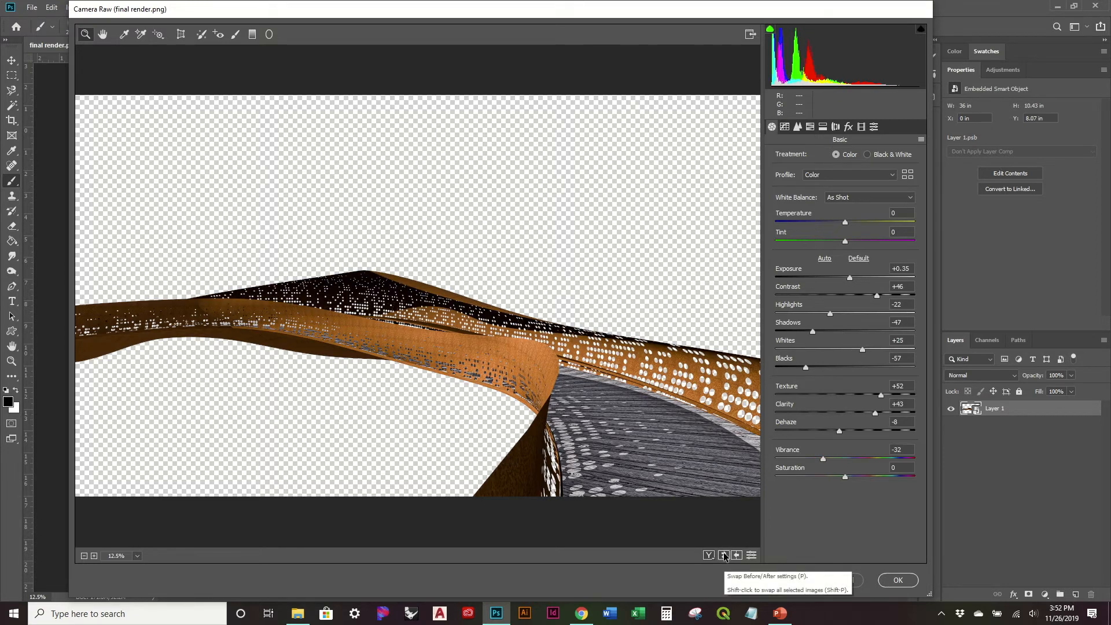
- Set Vibrance to +17 and commit the Camera Raw adjustments after comparing the render before and after
drag(823, 459, 856, 460)
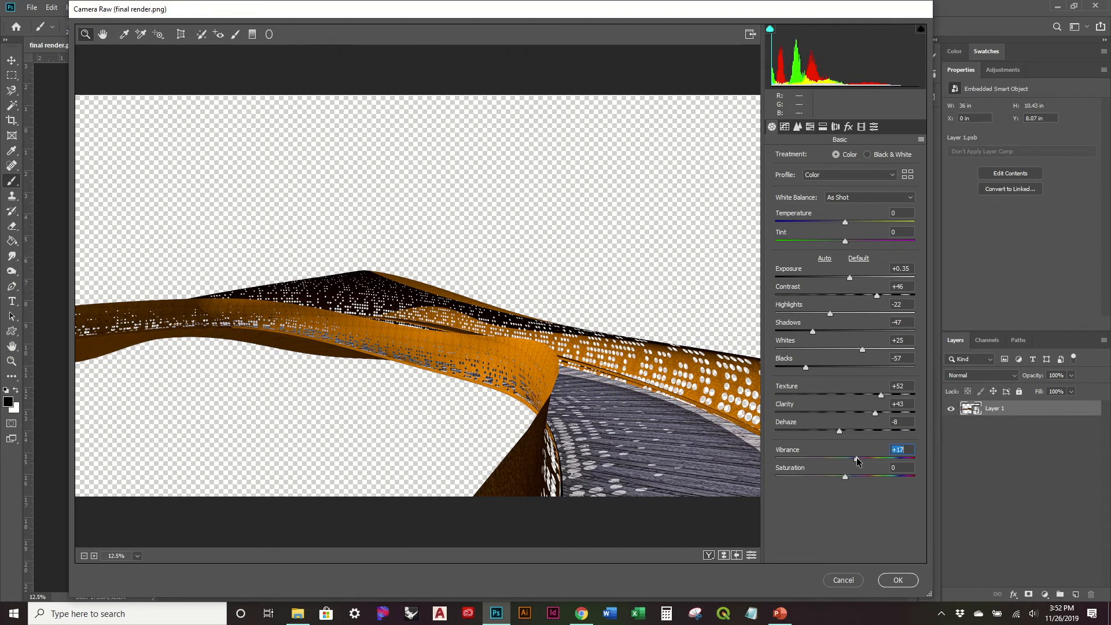
click(723, 555)
click(723, 555)
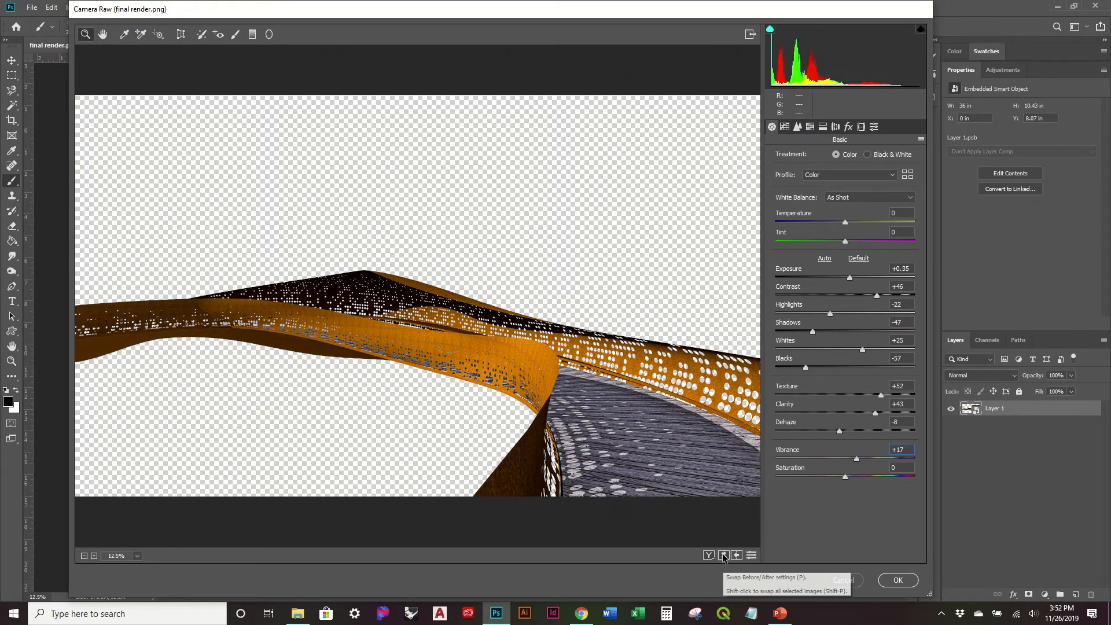
click(723, 556)
click(723, 556)
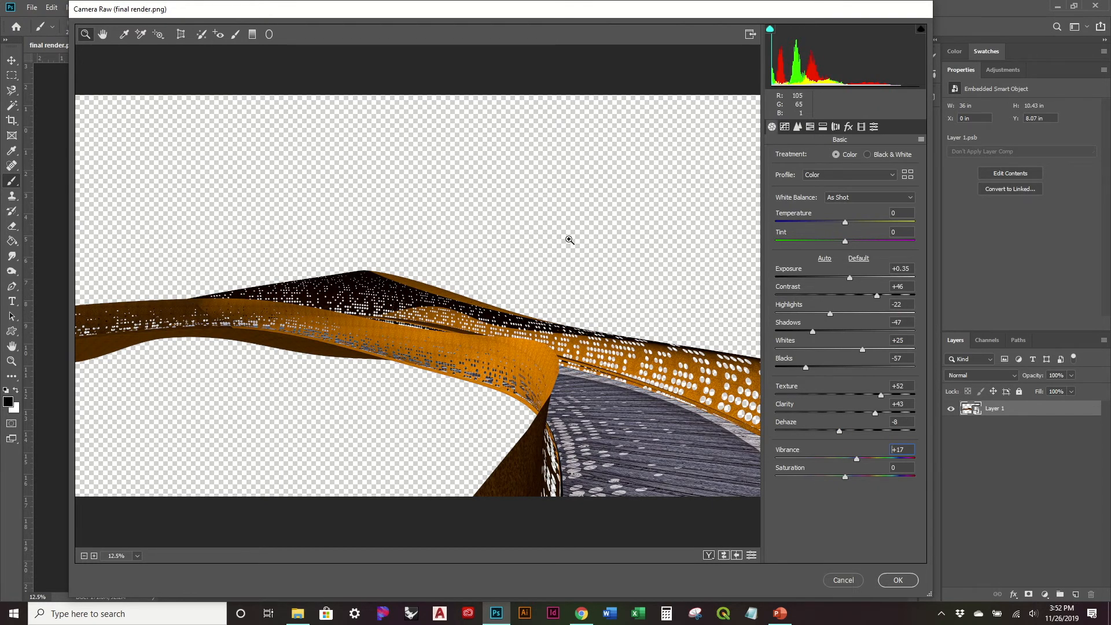
click(888, 583)
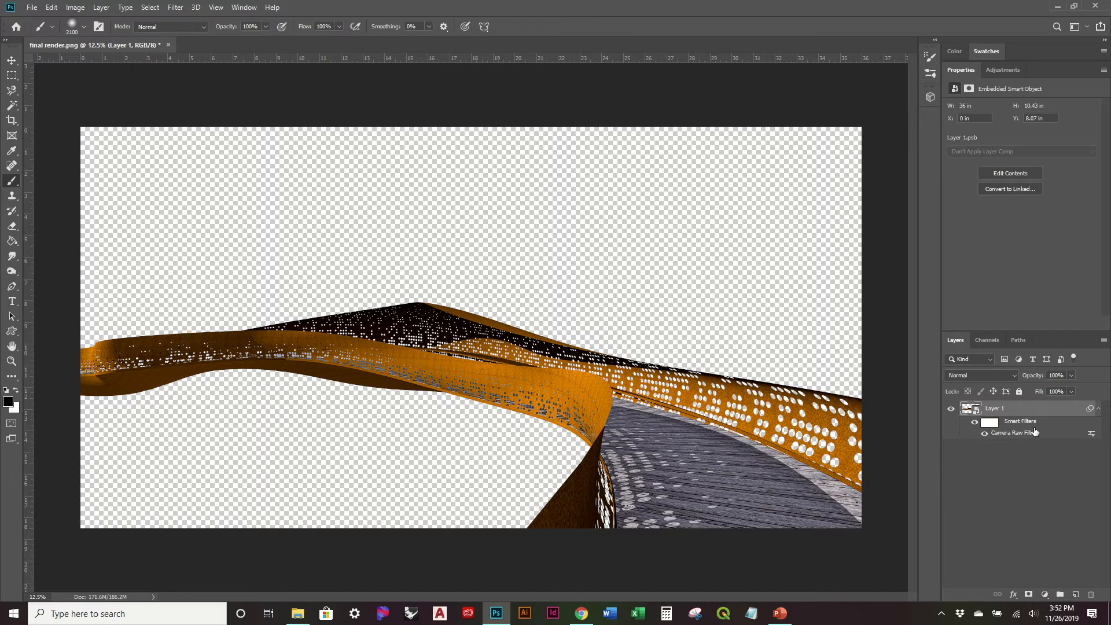
- Toggle the visibility of Layer 1's smart filters to compare the filtered bridge with the original render
click(974, 423)
click(975, 423)
click(984, 435)
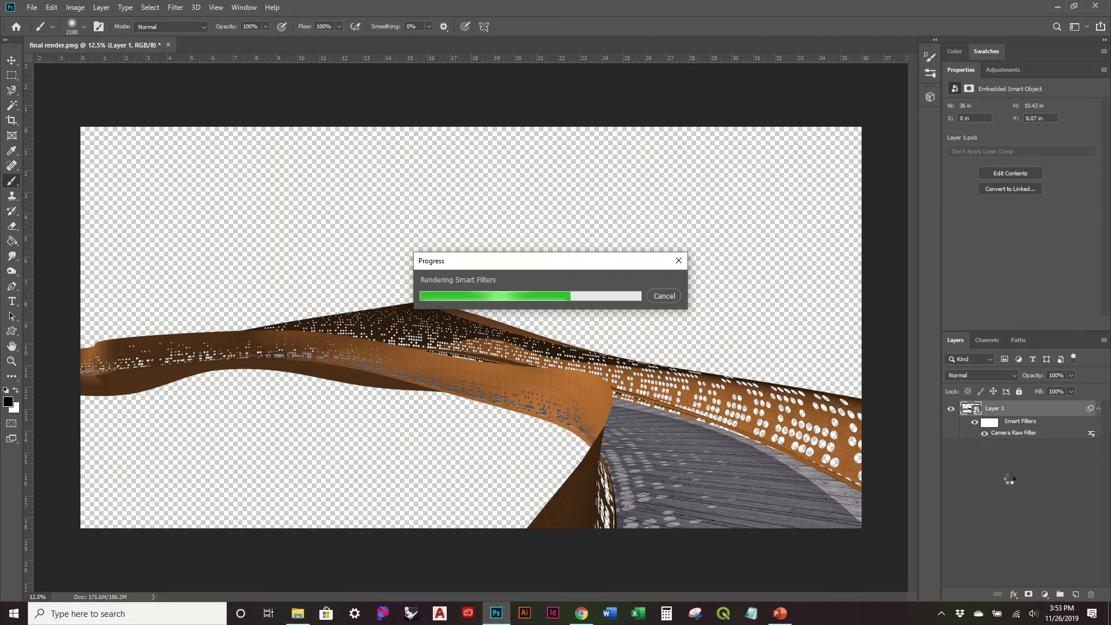
- Select the smart filter mask for editing and reduce the brush size to 1700 pixels
click(989, 422)
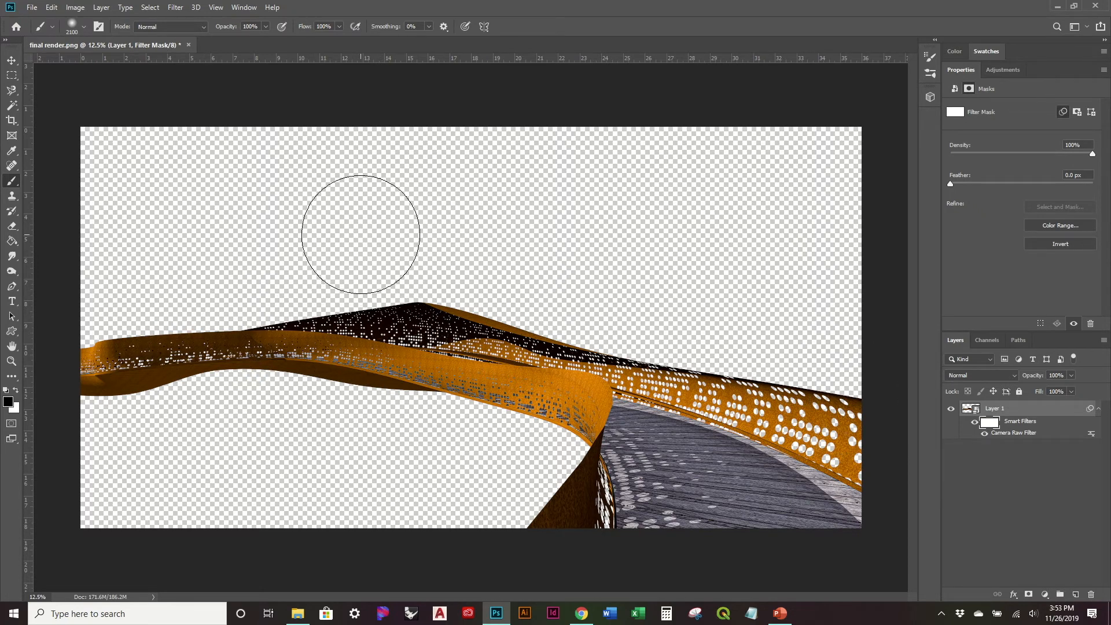
key(bracketleft)
key(bracketleft)
key(bracketleft)
key(bracketleft)
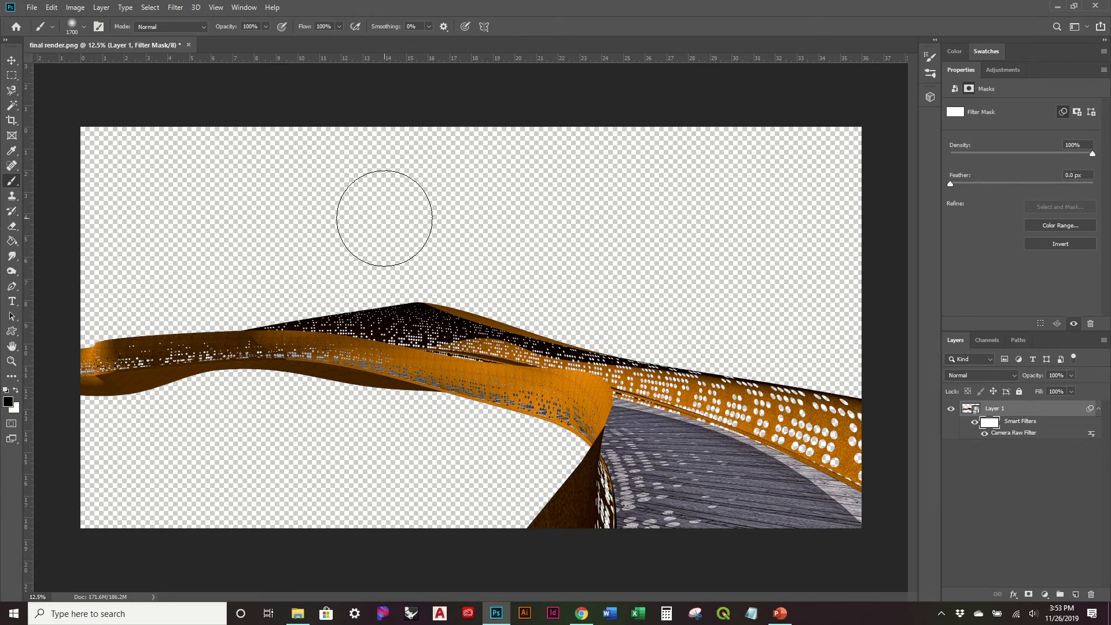
- Shape an S-curve for the filter mask with Curves, placing points at input 57, output 31 and input 179, output 228
click(108, 8)
mouse_move(76, 7)
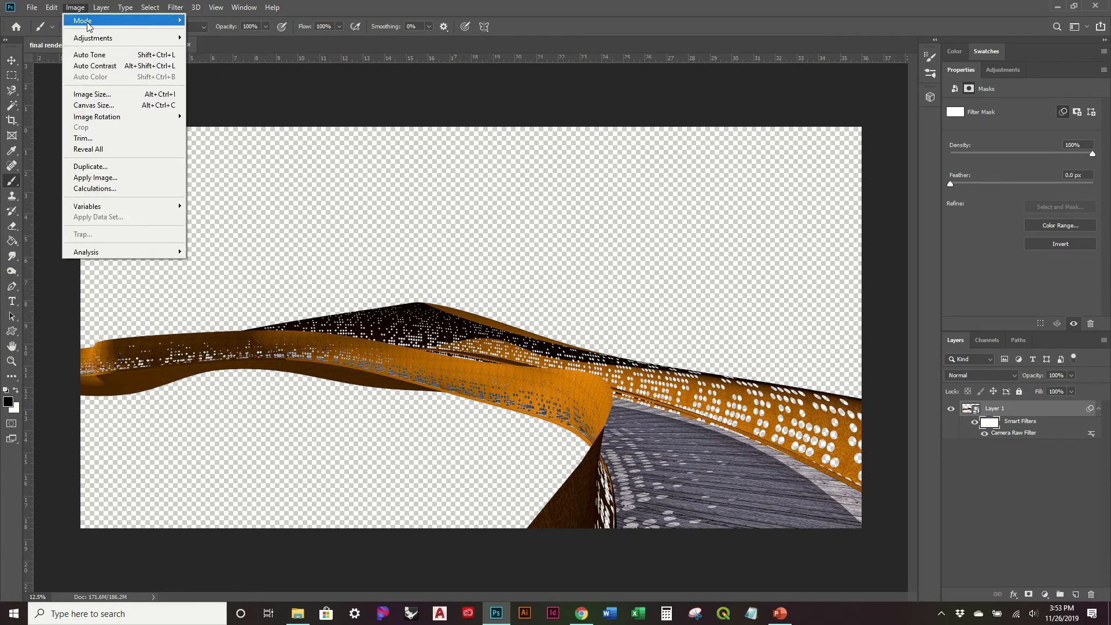
mouse_move(91, 40)
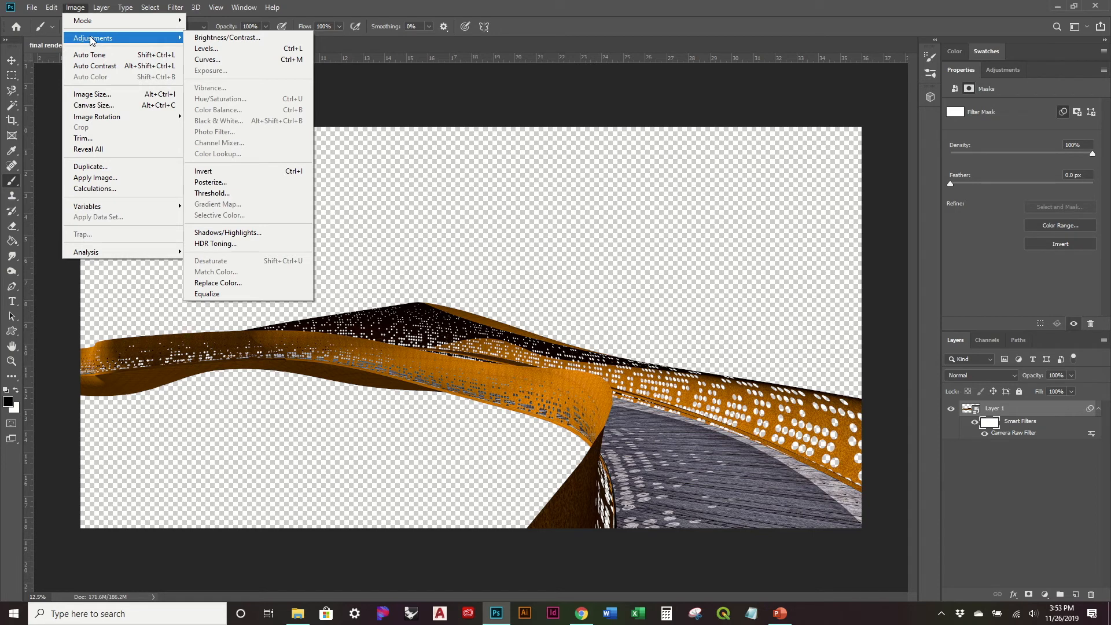
click(237, 59)
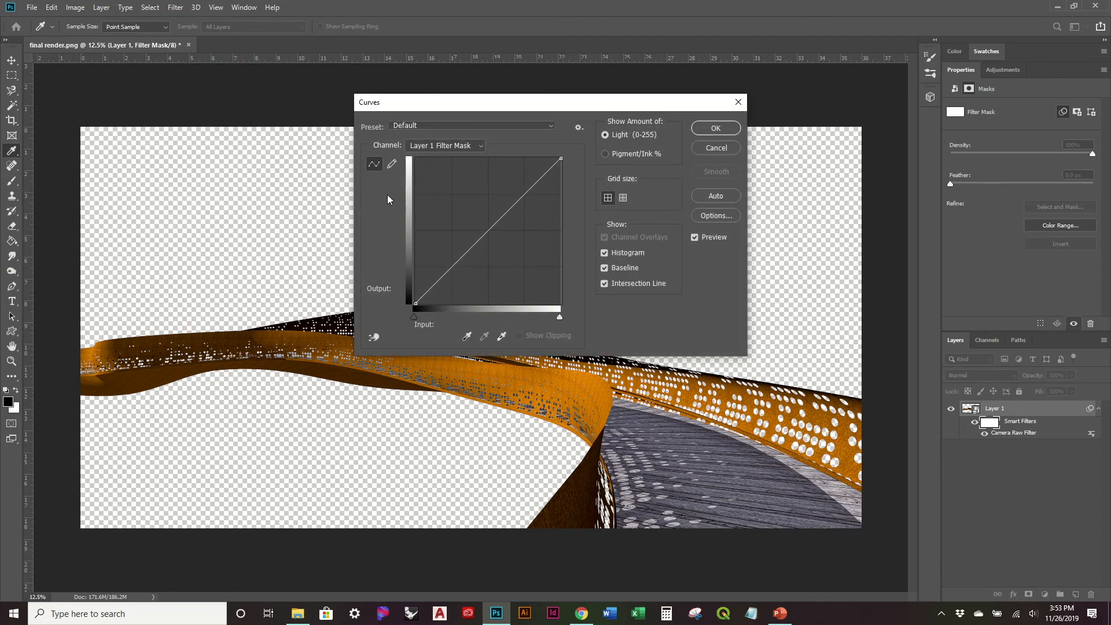
drag(512, 104, 774, 125)
drag(712, 288, 709, 308)
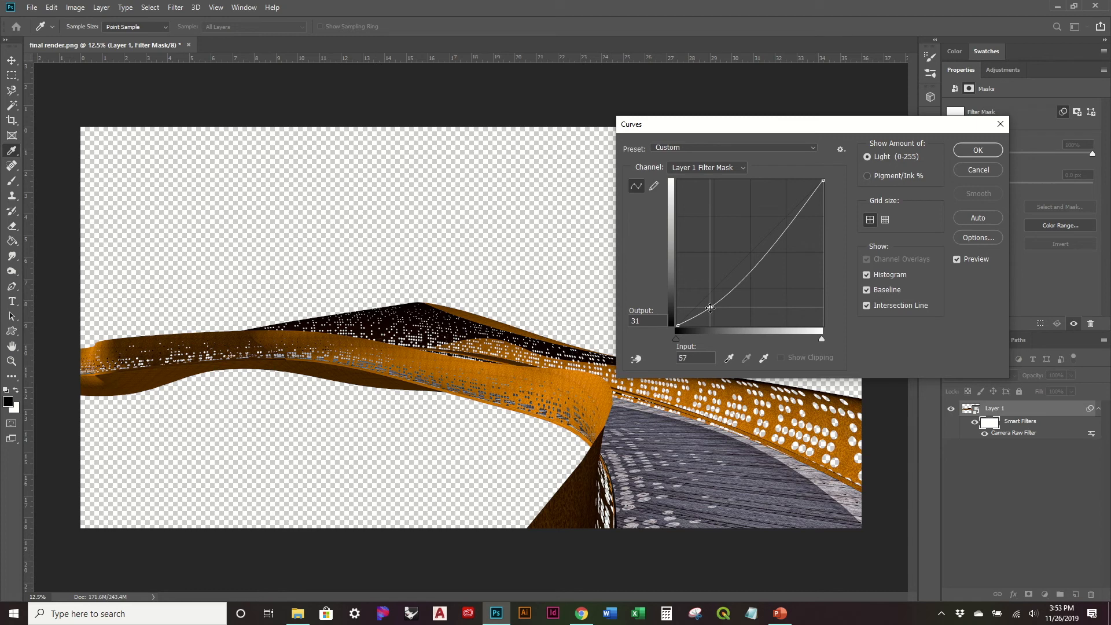
drag(794, 206, 786, 202)
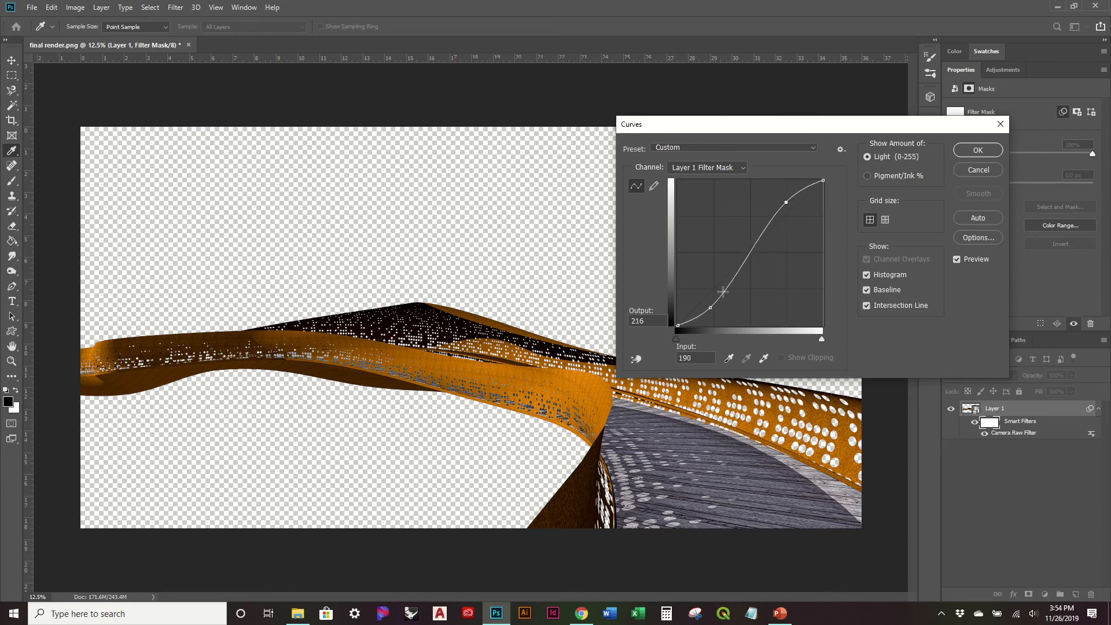
drag(787, 202, 779, 196)
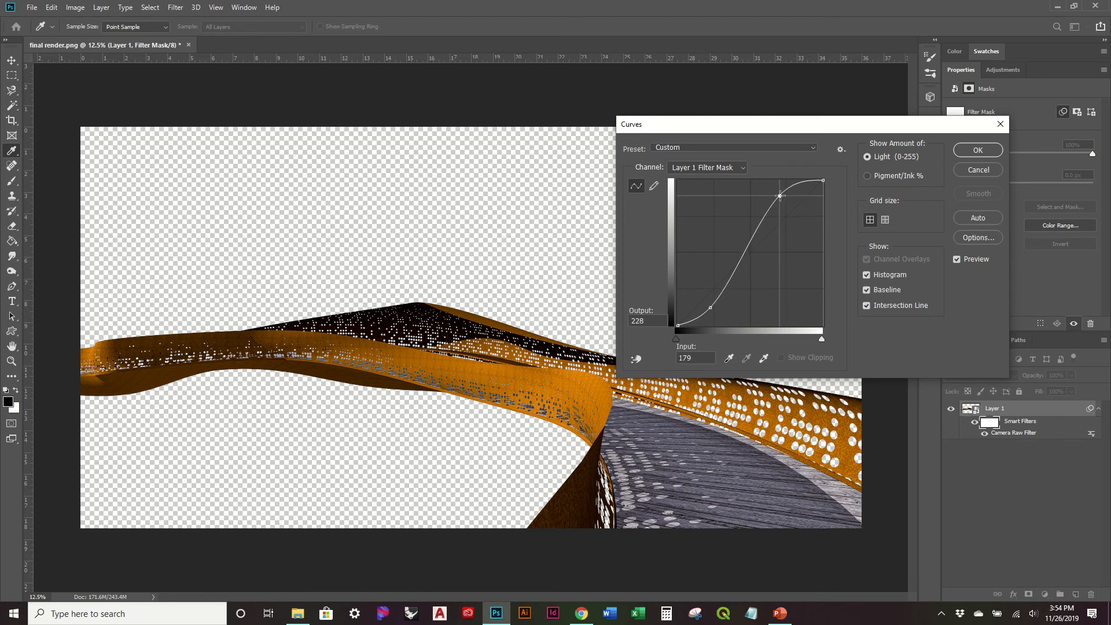
- Remove the stray curve point, move the shadow point to input 61, output 21, and apply the curve
drag(715, 311, 716, 314)
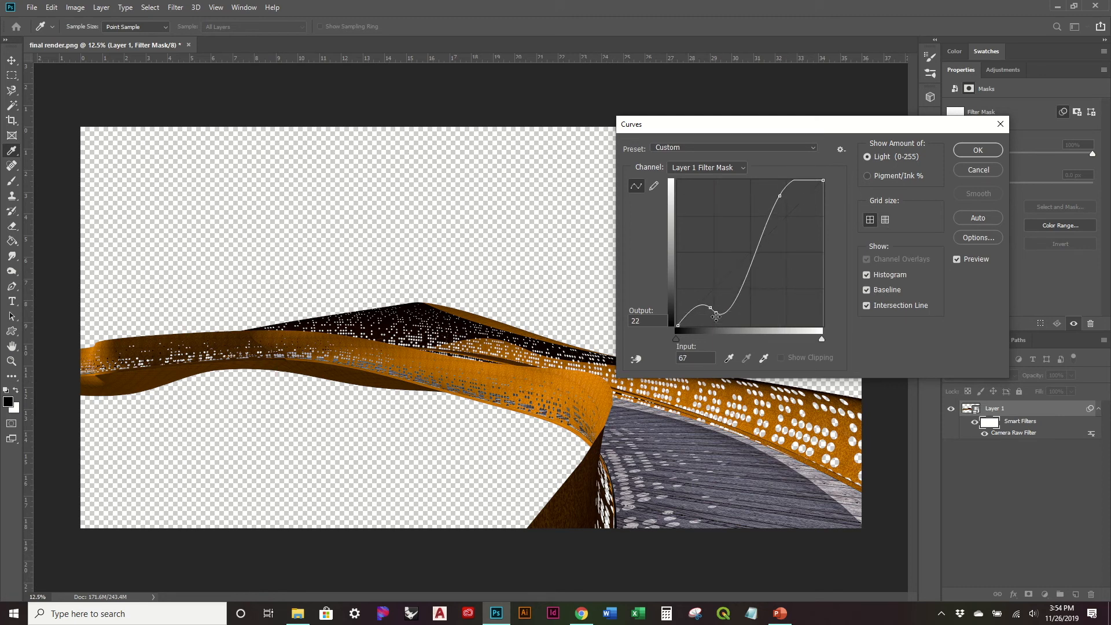
drag(716, 313, 720, 359)
drag(709, 307, 712, 314)
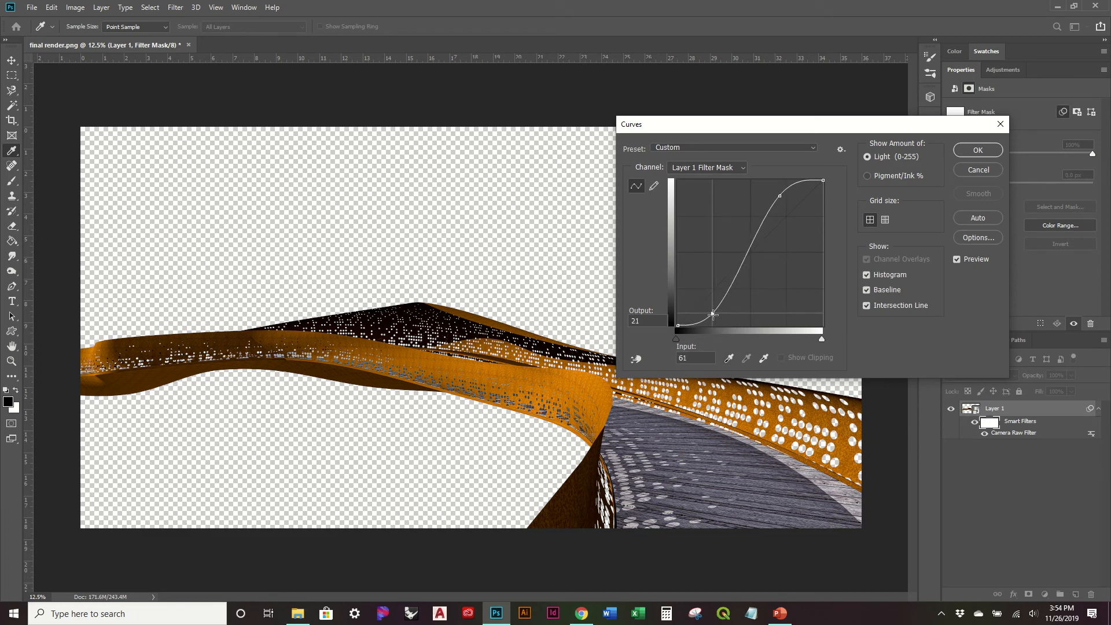
click(972, 150)
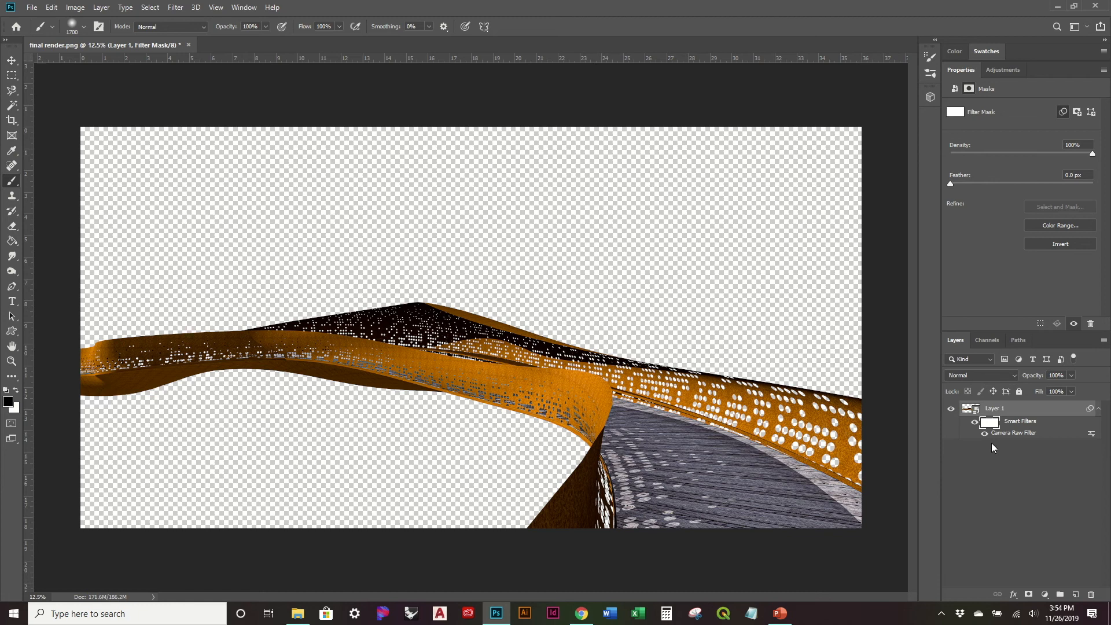
- Try lowering the white input level of the filter mask with Levels, and discard the adjustment
click(102, 8)
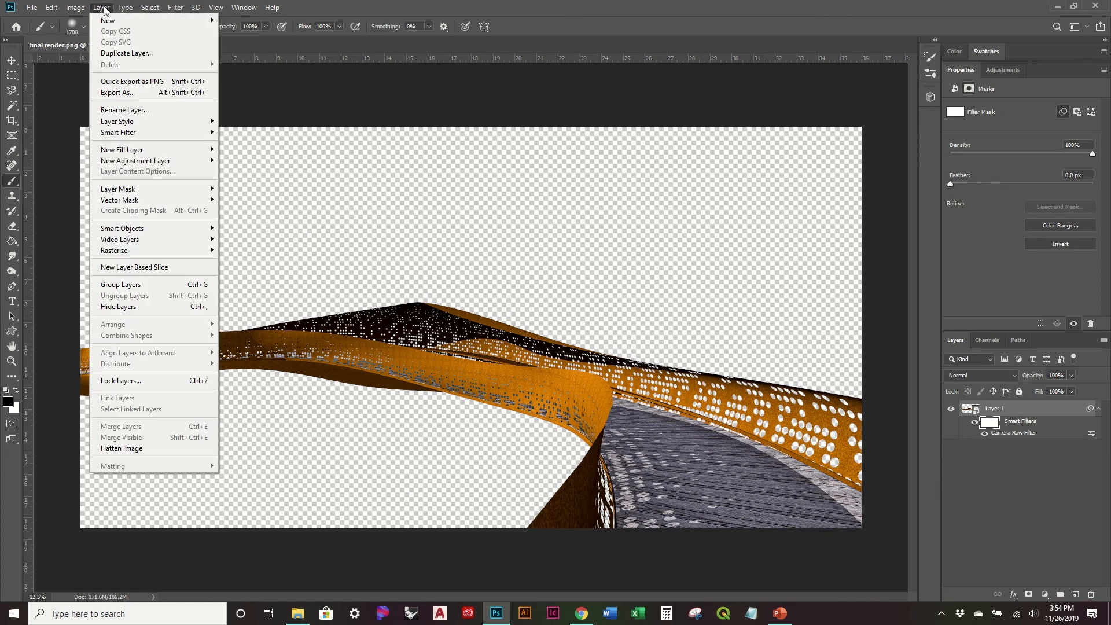
mouse_move(76, 10)
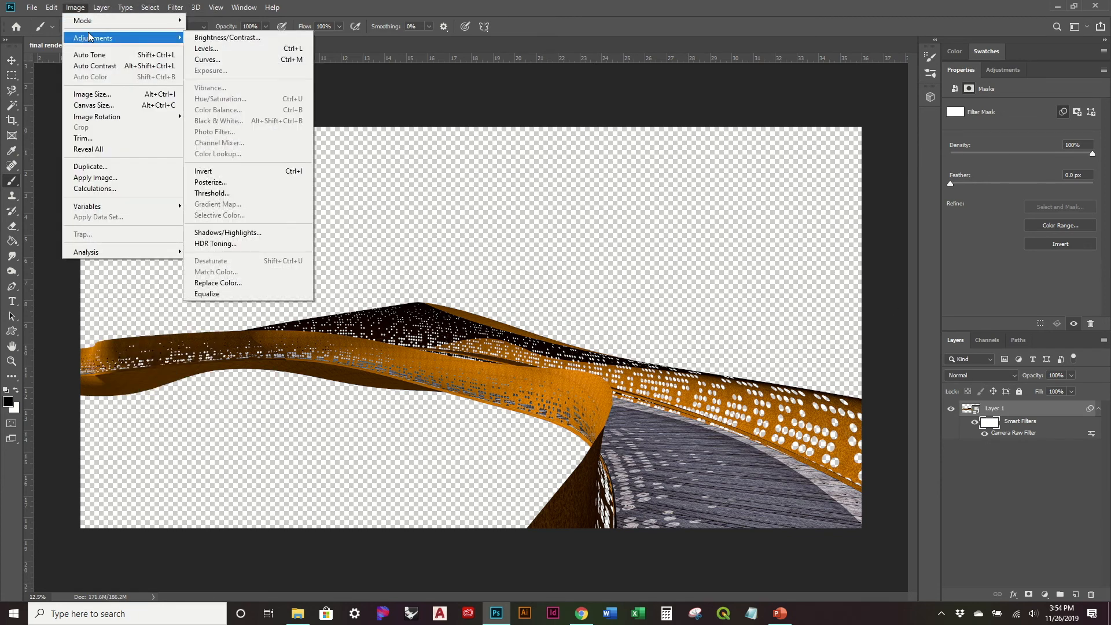
click(225, 50)
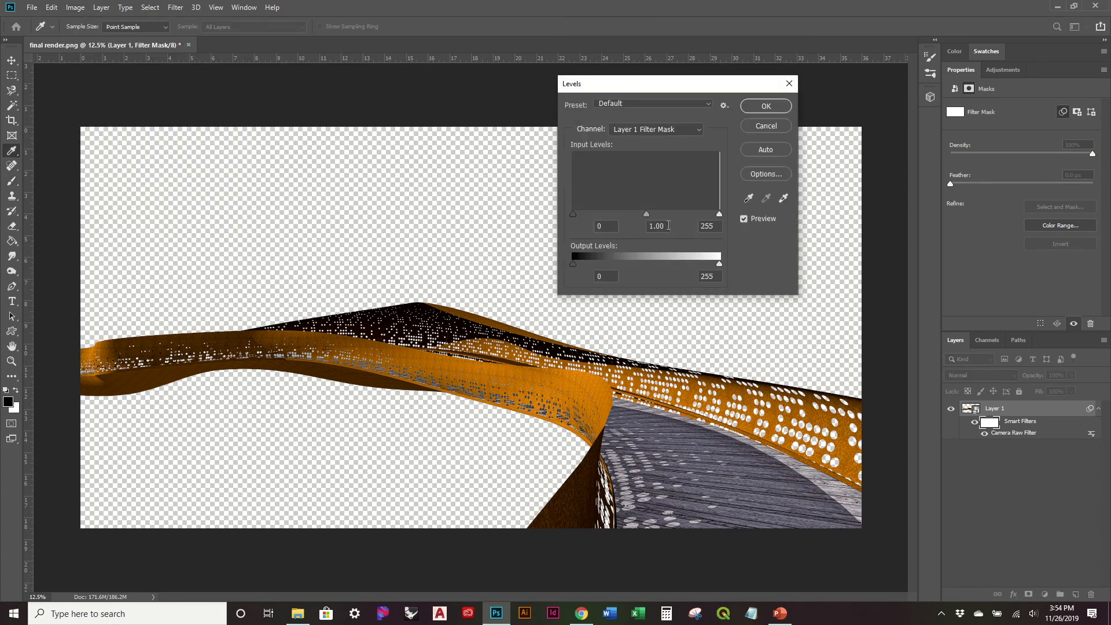
drag(720, 214, 687, 216)
click(768, 126)
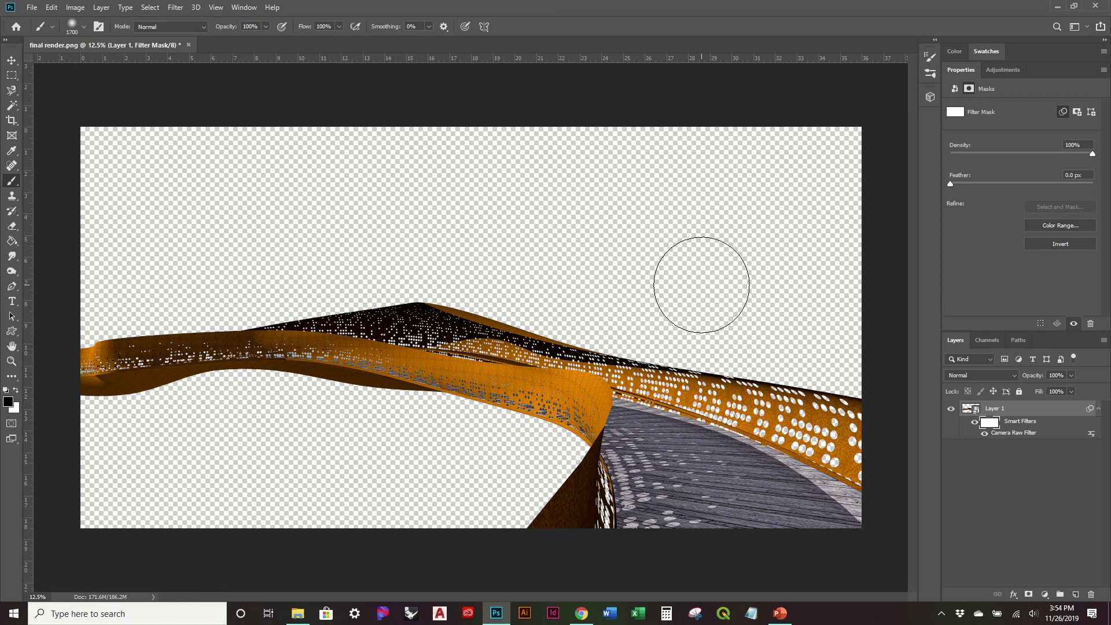
- Switch the Camera Raw Filter entry off and back on to check its effect on the bridge
click(982, 437)
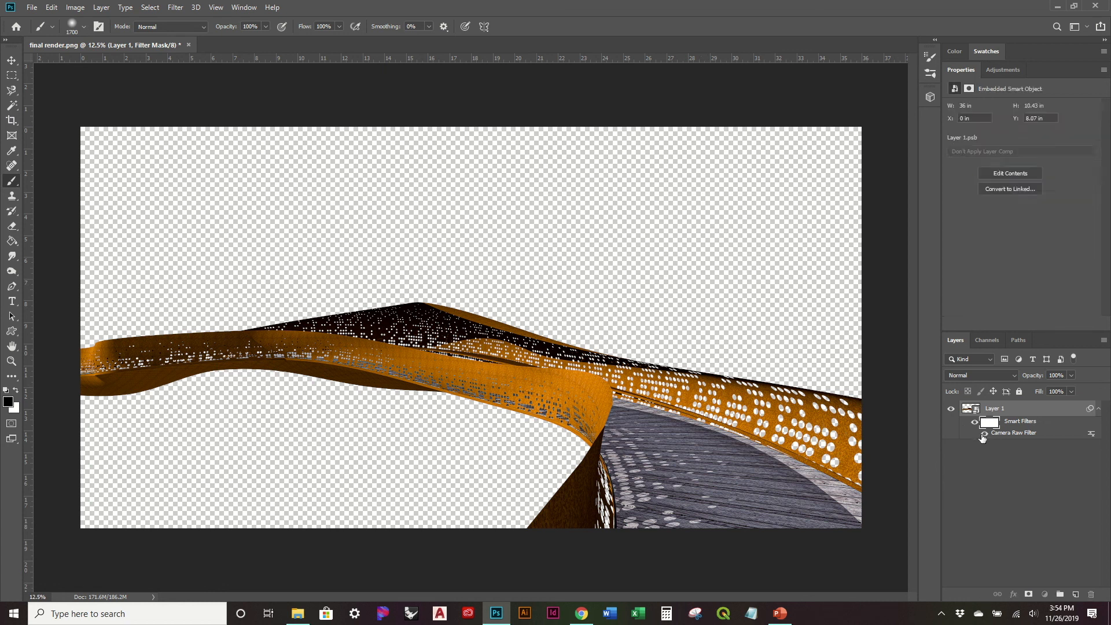
click(984, 433)
mouse_move(462, 6)
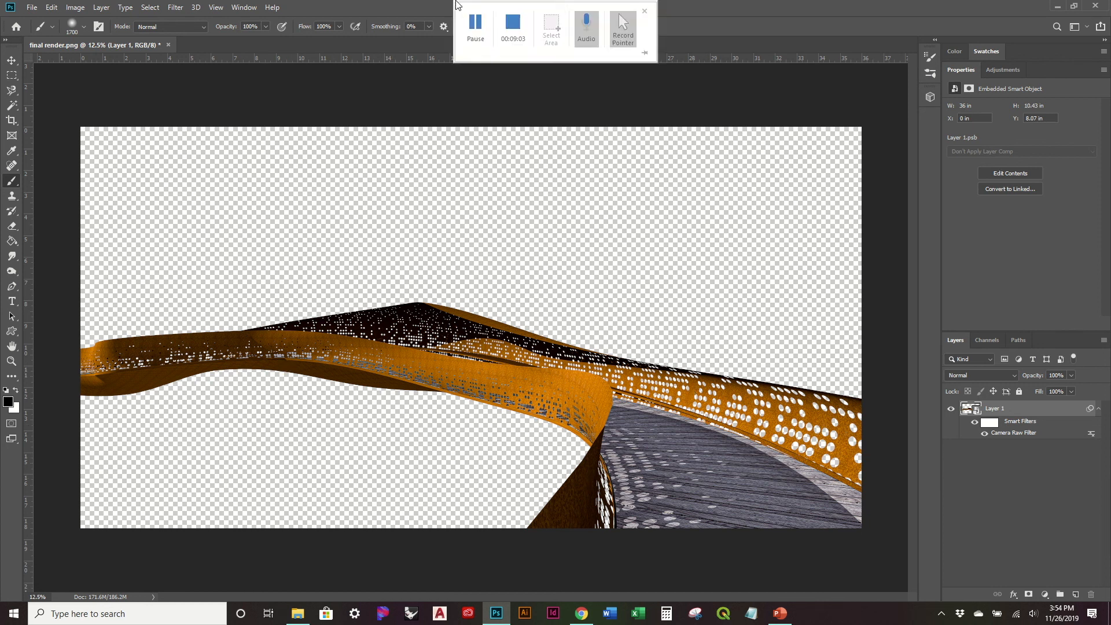